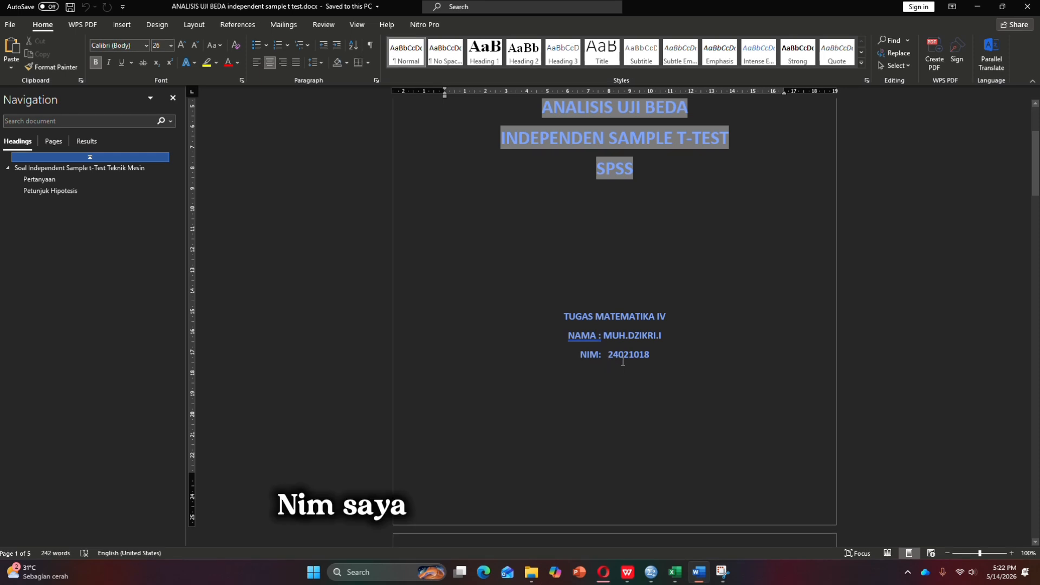
Read the independent sample t-test problem in the document, covering the Metode A and B data table, the questions and the hypotheses
scroll(637, 361, "down", 5)
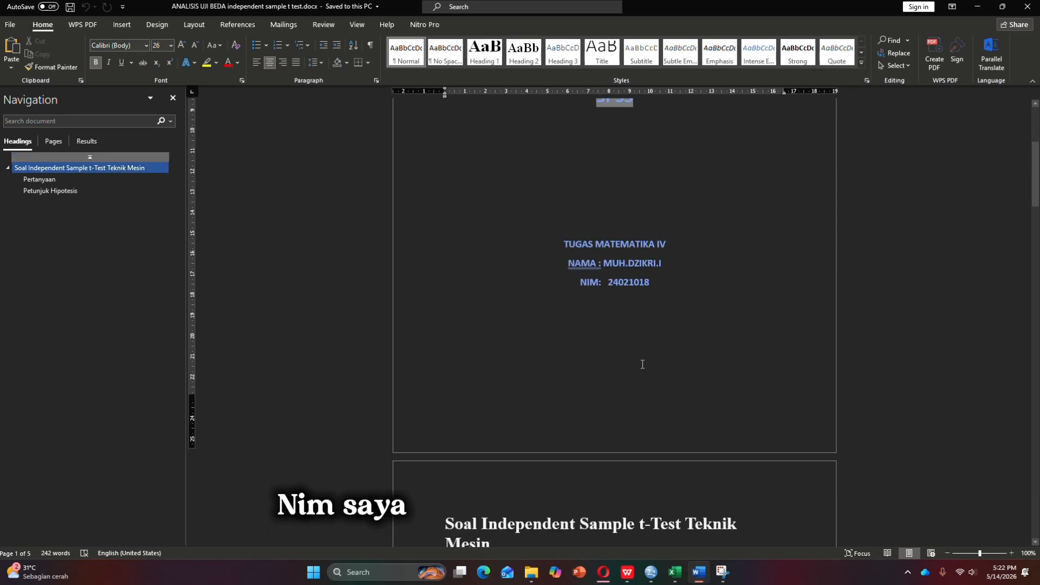
scroll(639, 367, "down", 2)
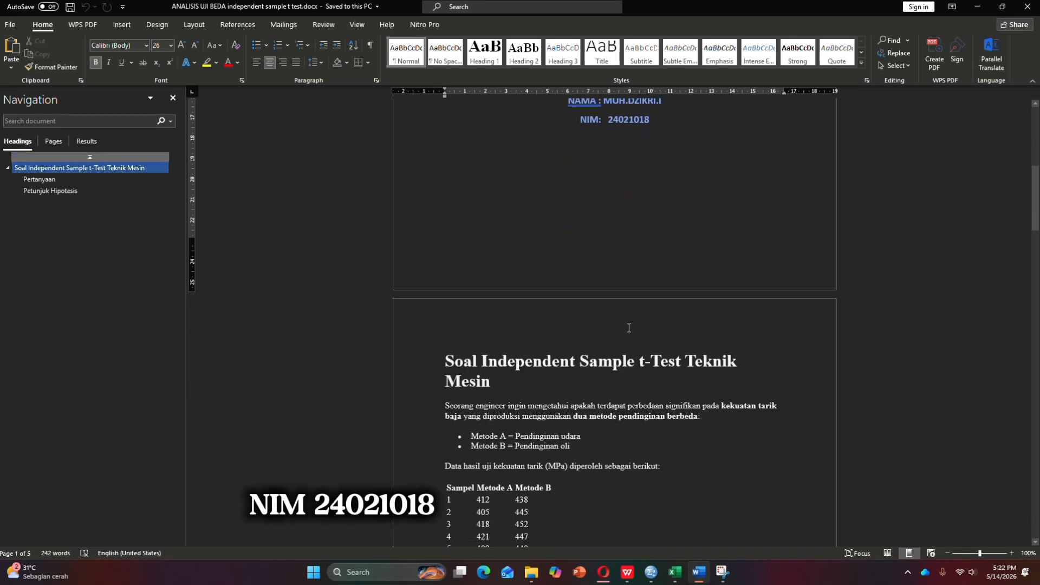
scroll(630, 322, "down", 2)
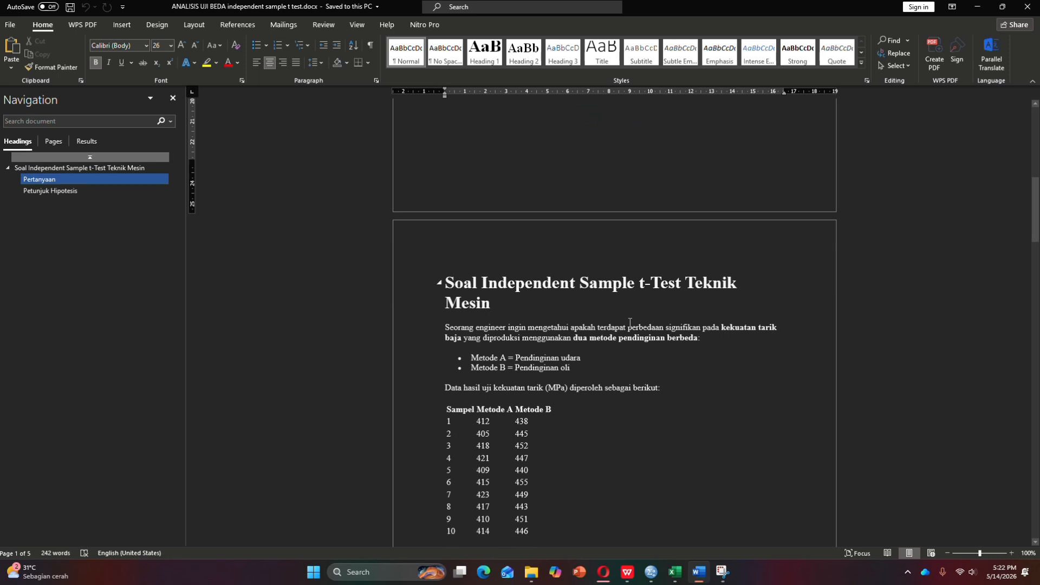
scroll(629, 323, "down", 2)
scroll(630, 322, "down", 1)
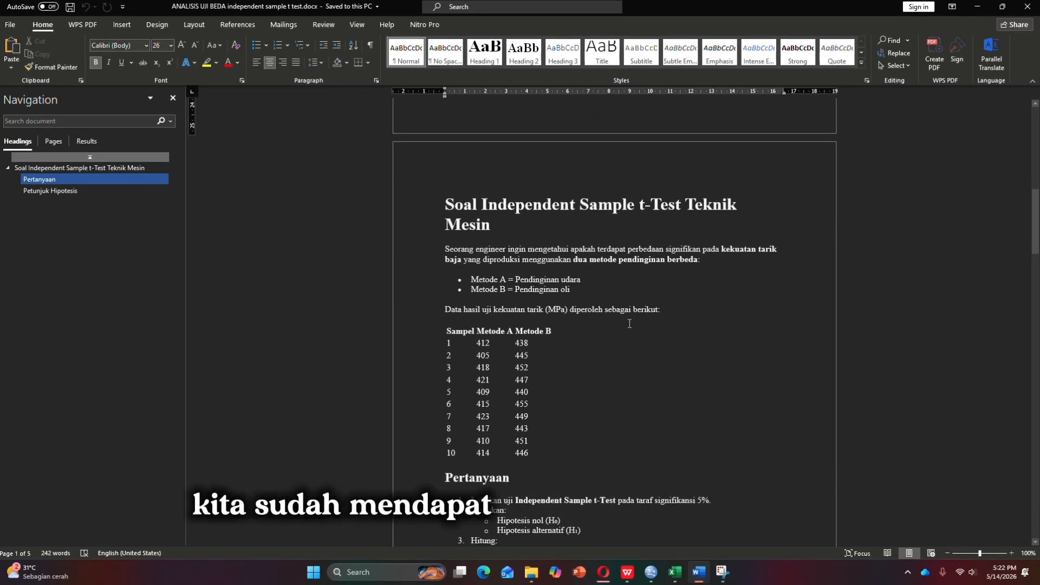
scroll(629, 323, "down", 2)
scroll(617, 325, "down", 1)
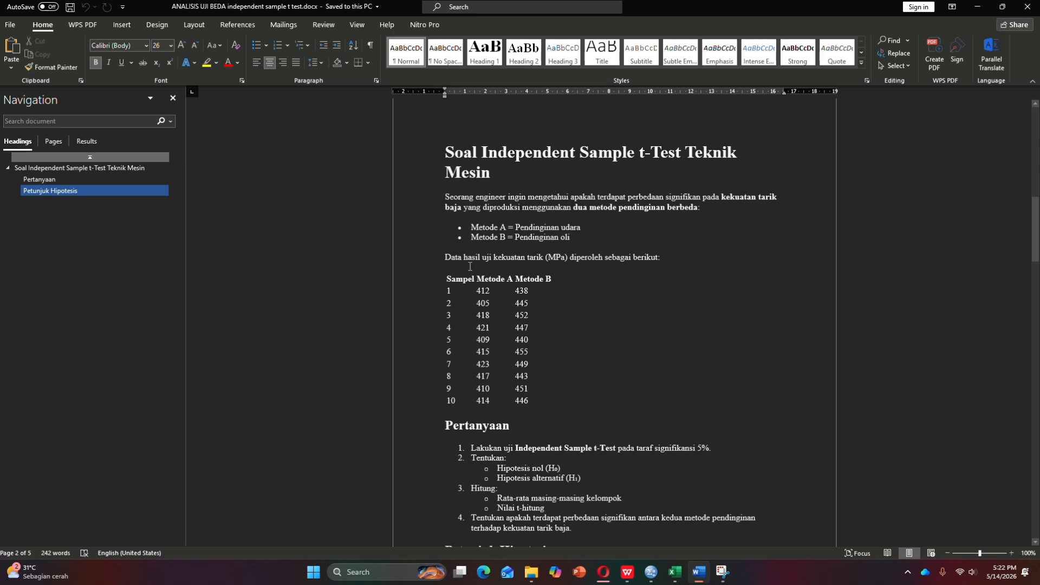
scroll(582, 293, "down", 1)
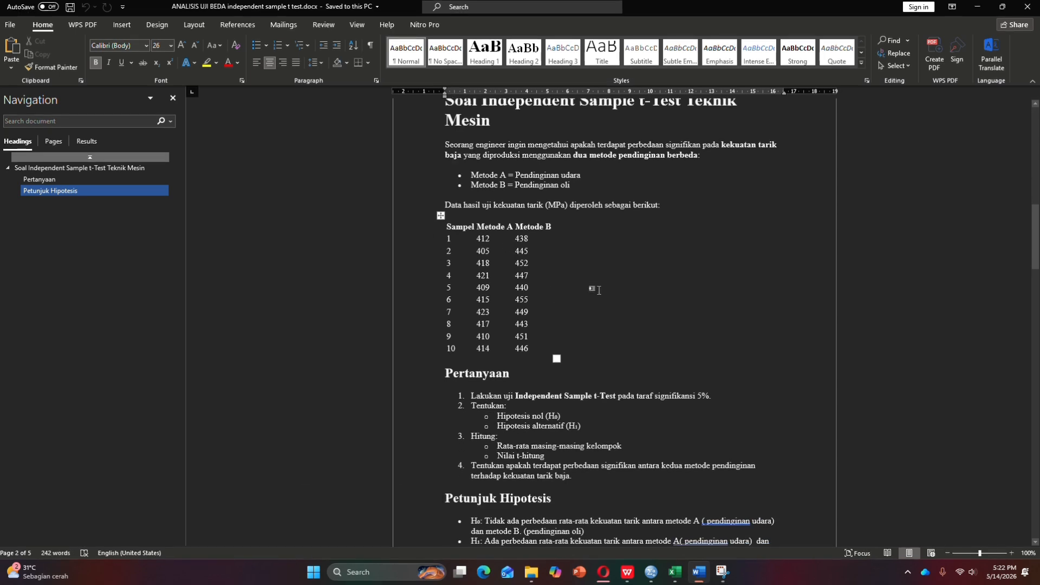
scroll(585, 290, "up", 1)
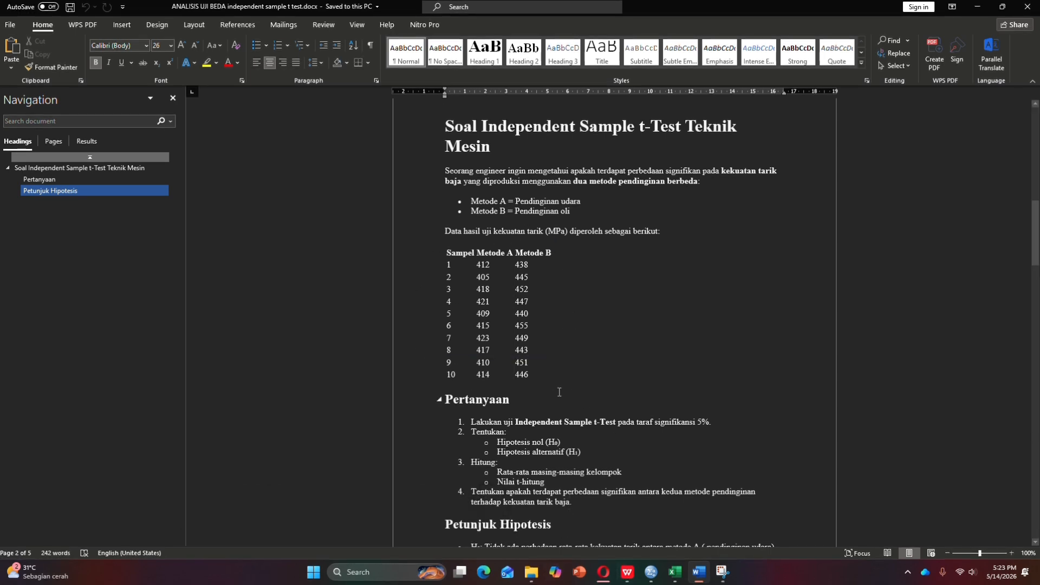
Copy the LEBEL and PENDINGINAN values in E3:F22 from the Excel sheet and paste them into the SPSS data grid from row 1
left_click(674, 572)
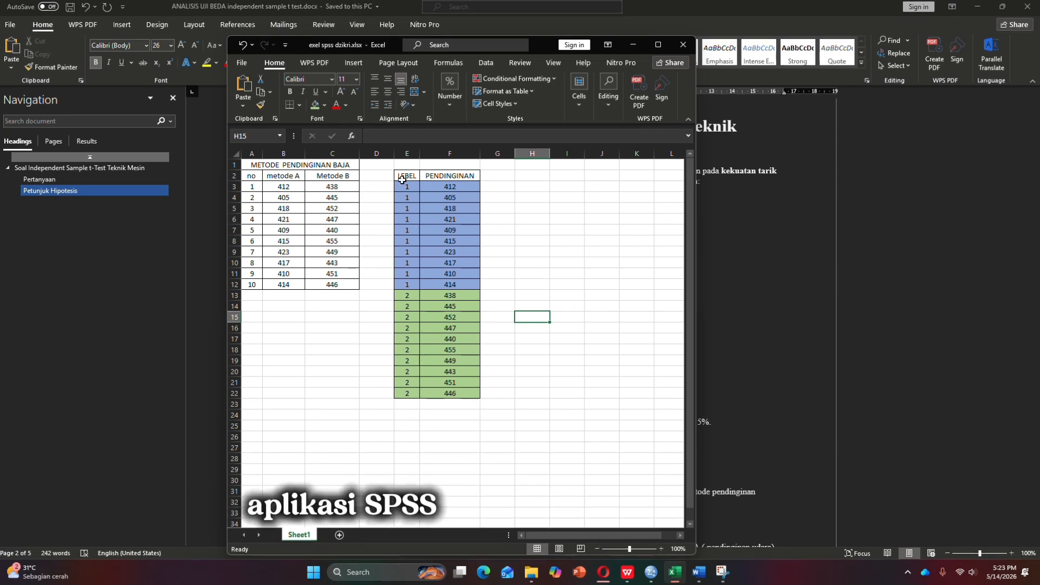
left_click_drag(403, 185, 449, 393)
key("ctrl+c")
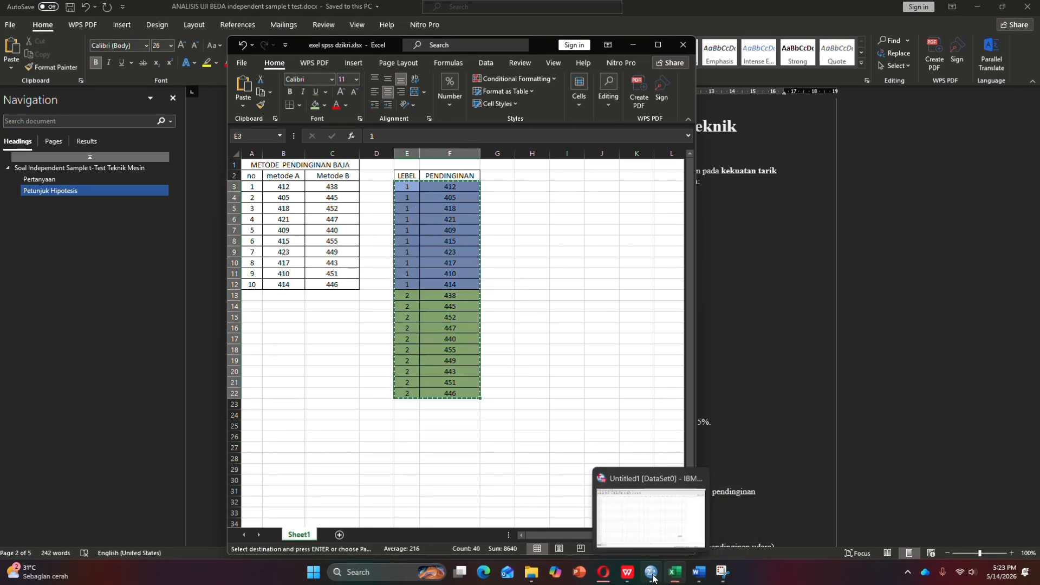
left_click(652, 577)
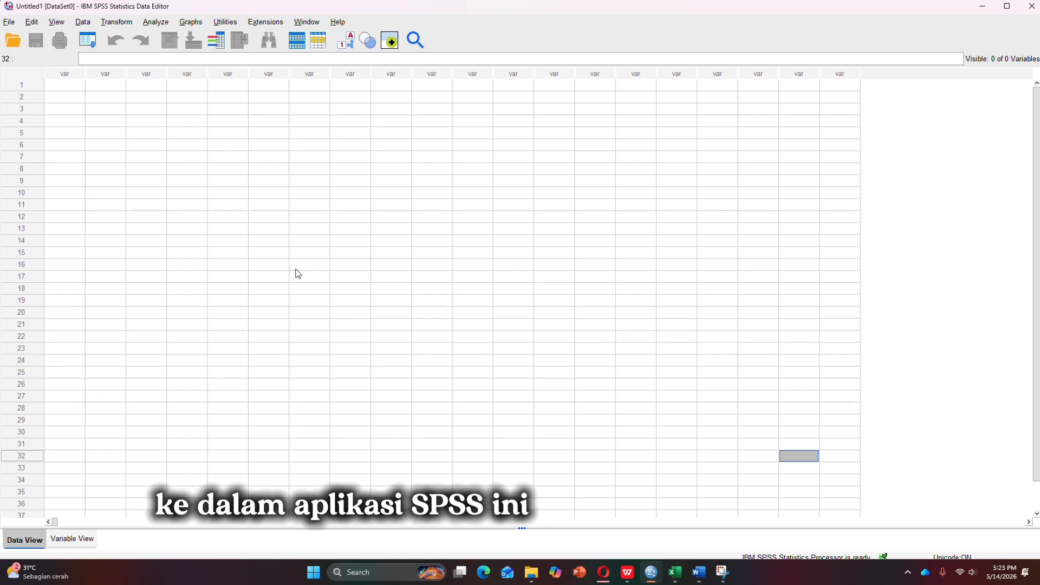
left_click(56, 88)
key("ctrl+v")
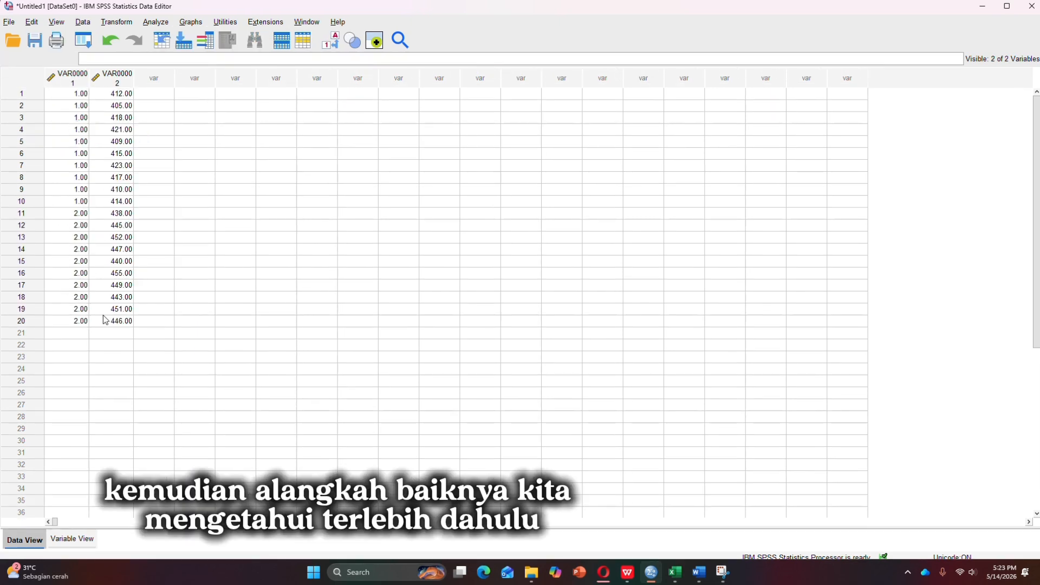
Switch to the Word document and read the Konsep Dasar section on the independent sample t-test
left_click(699, 571)
scroll(643, 401, "down", 5)
scroll(644, 401, "down", 5)
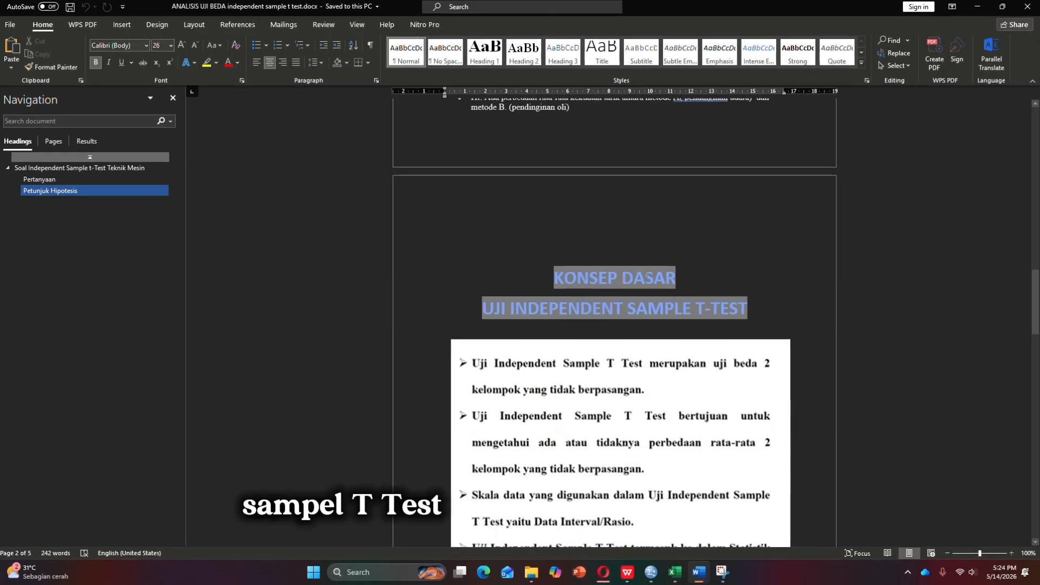
scroll(525, 195, "down", 3)
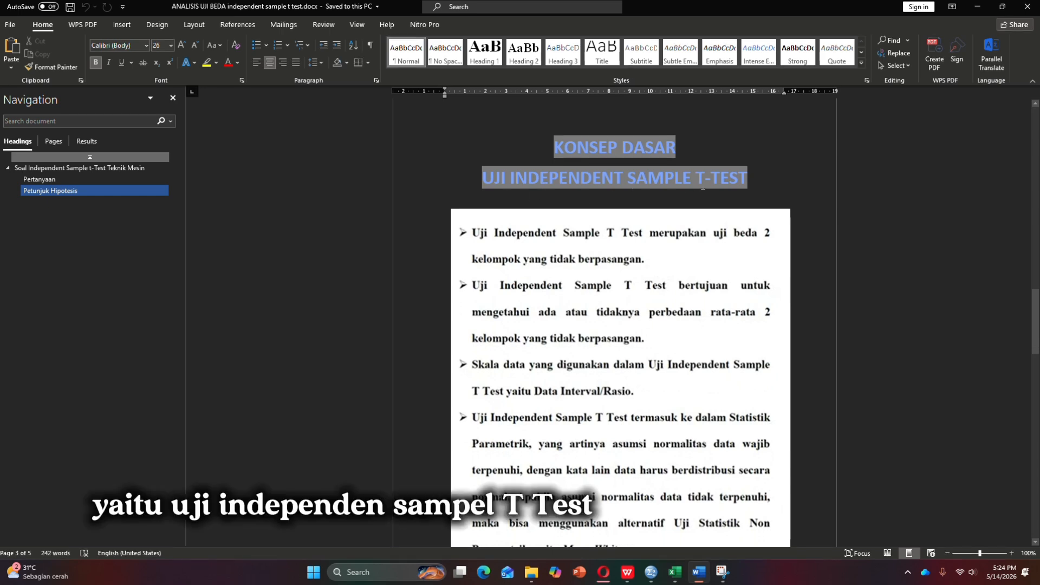
scroll(702, 187, "down", 2)
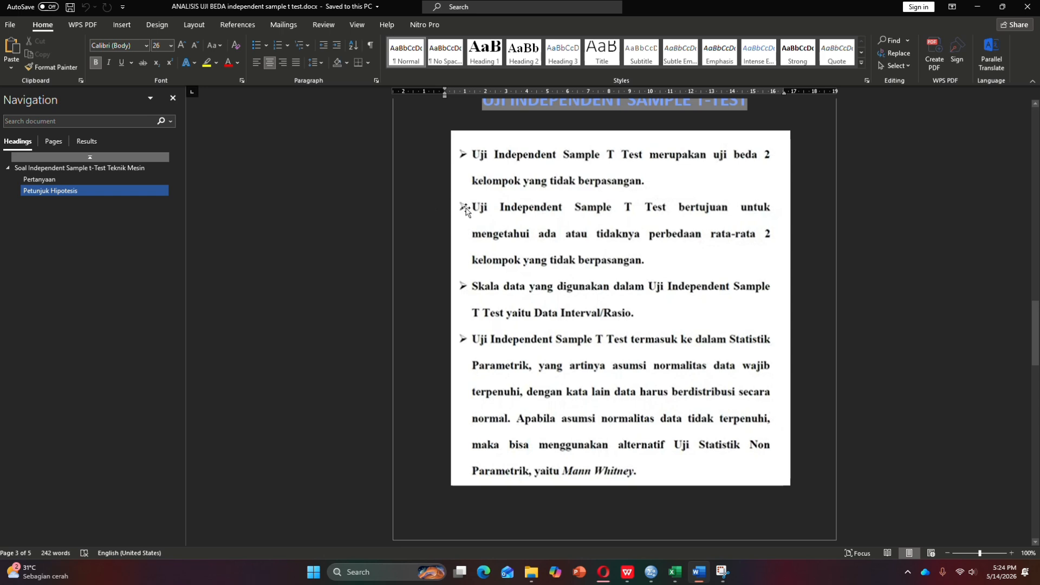
scroll(466, 208, "down", 1)
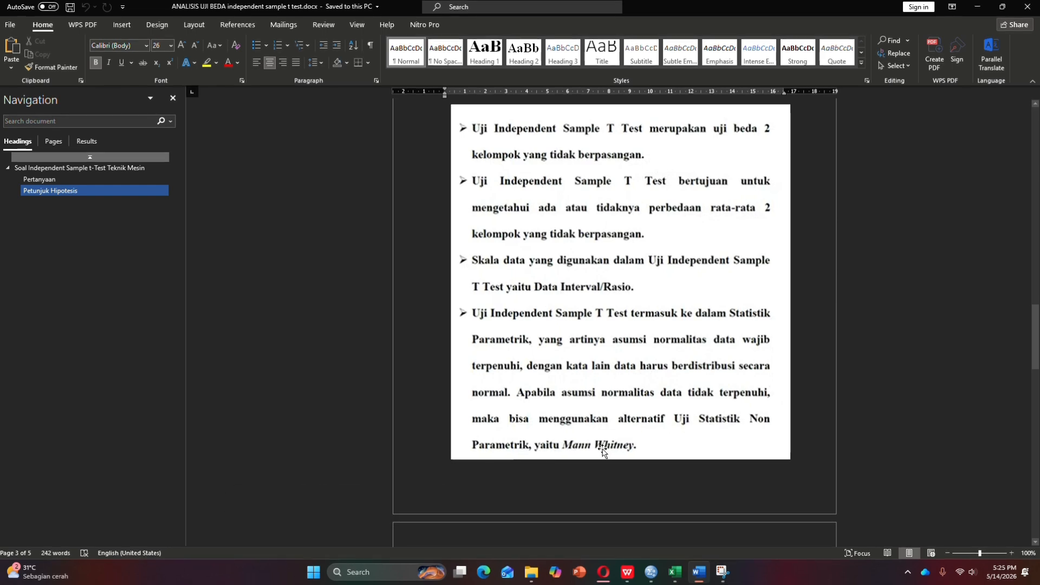
scroll(658, 435, "down", 1)
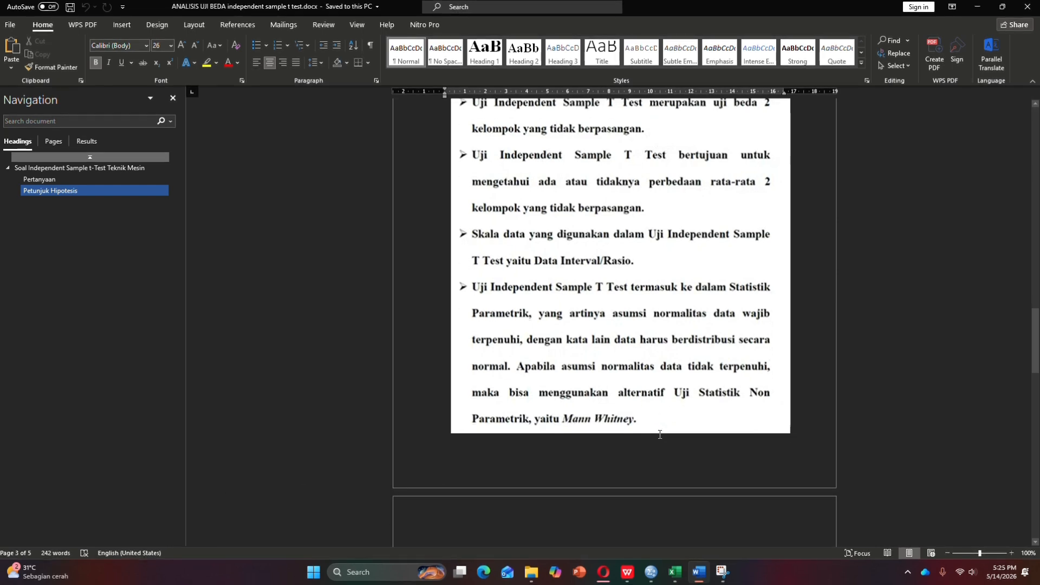
scroll(659, 434, "down", 2)
scroll(659, 435, "up", 3)
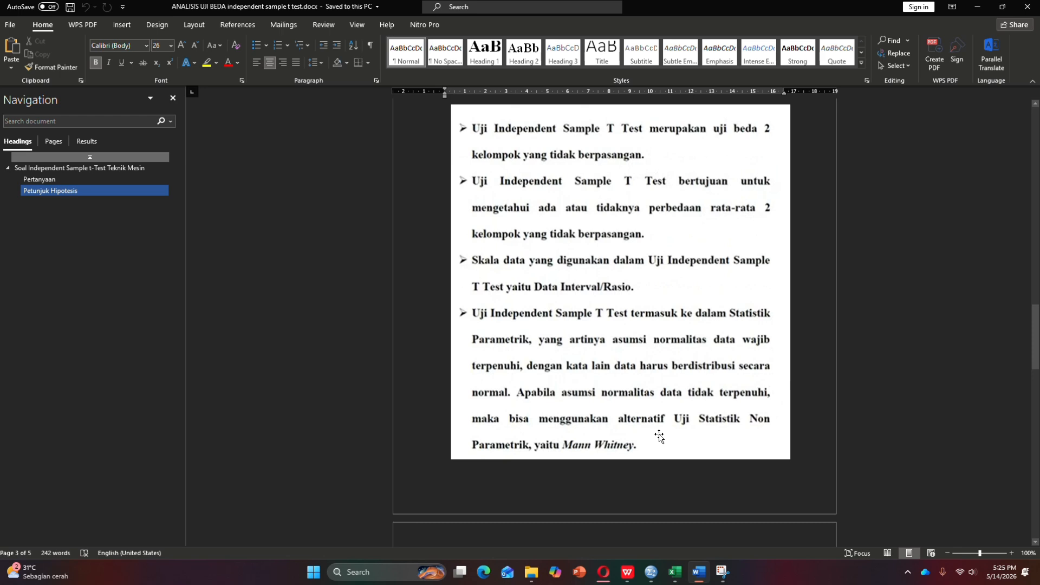
scroll(660, 437, "up", 2)
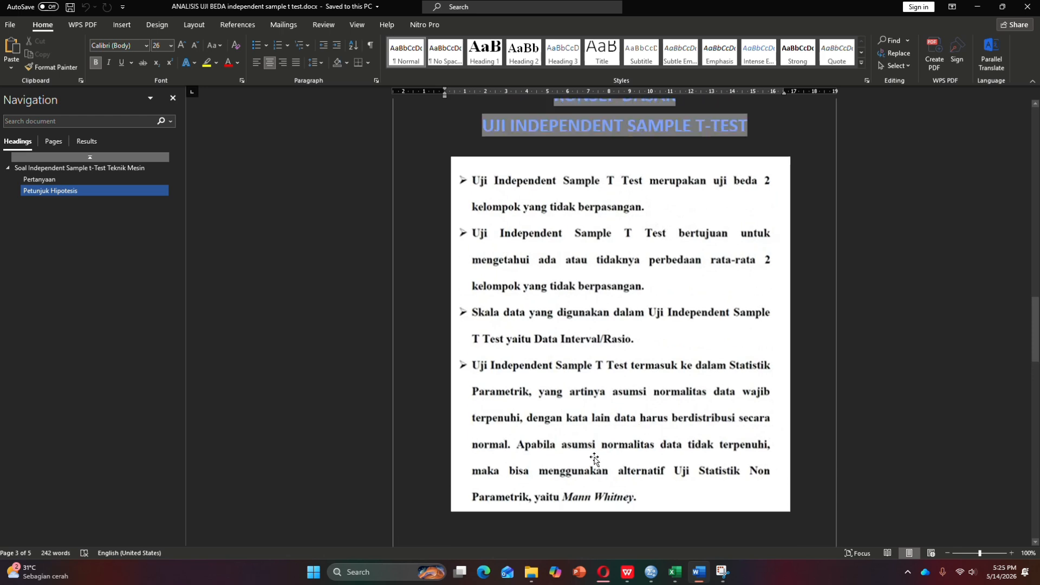
Read the Kriteria Pengujian Uji Normalitas section with the significance rules for normally distributed data
scroll(633, 459, "down", 9)
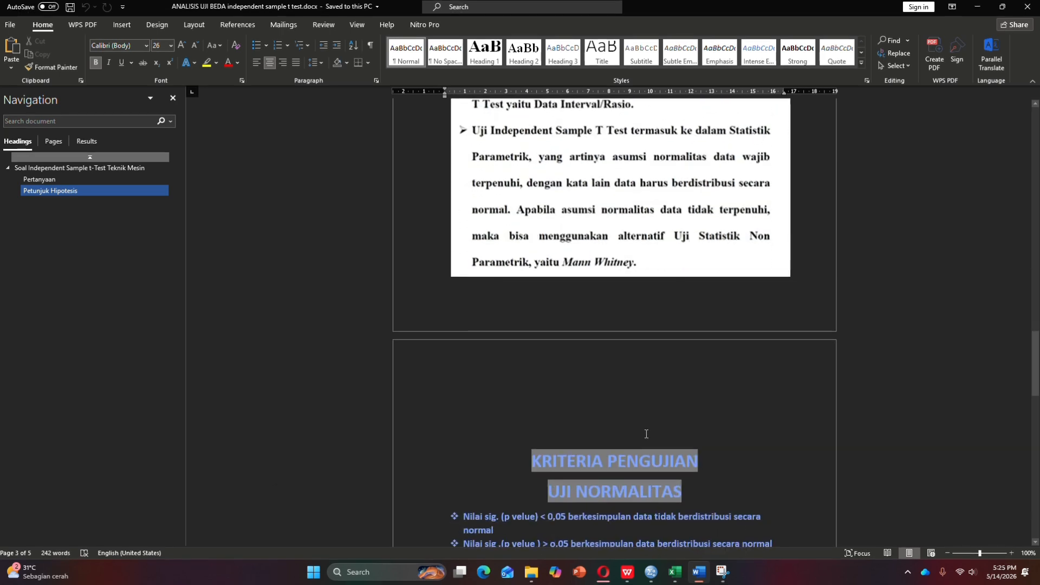
scroll(655, 401, "down", 1)
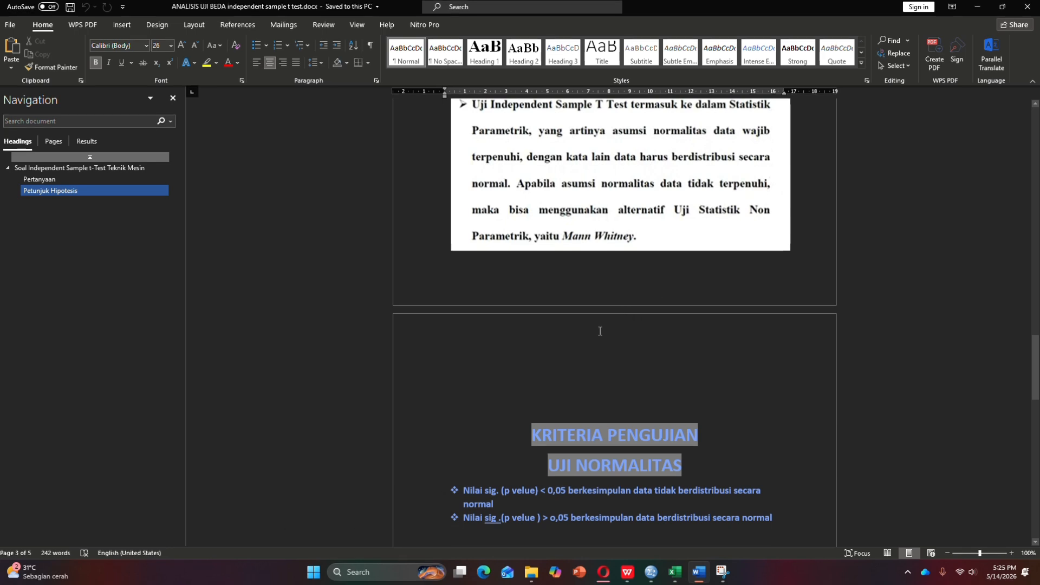
scroll(599, 331, "down", 2)
scroll(558, 323, "down", 1)
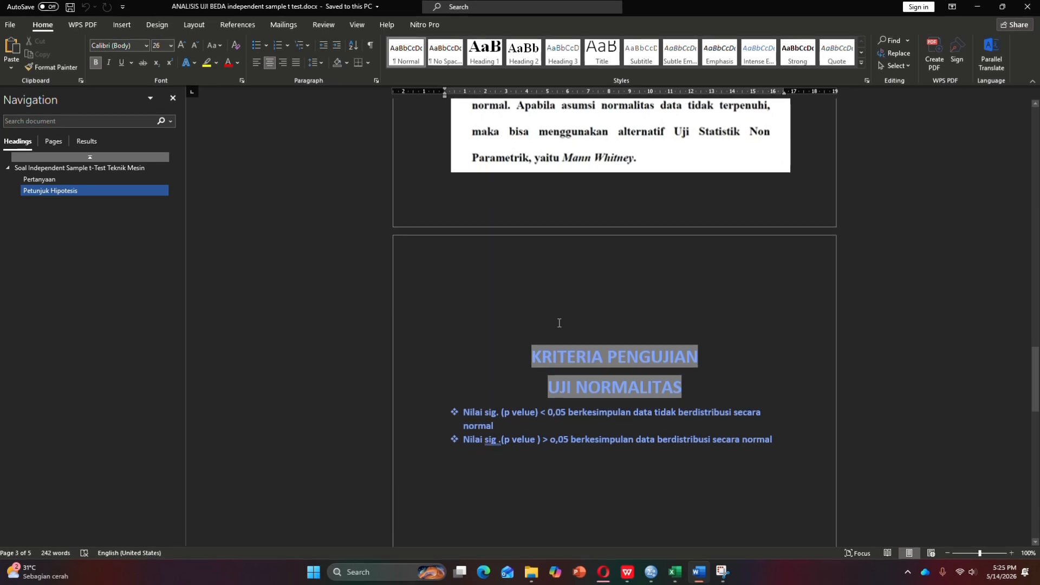
scroll(544, 304, "down", 1)
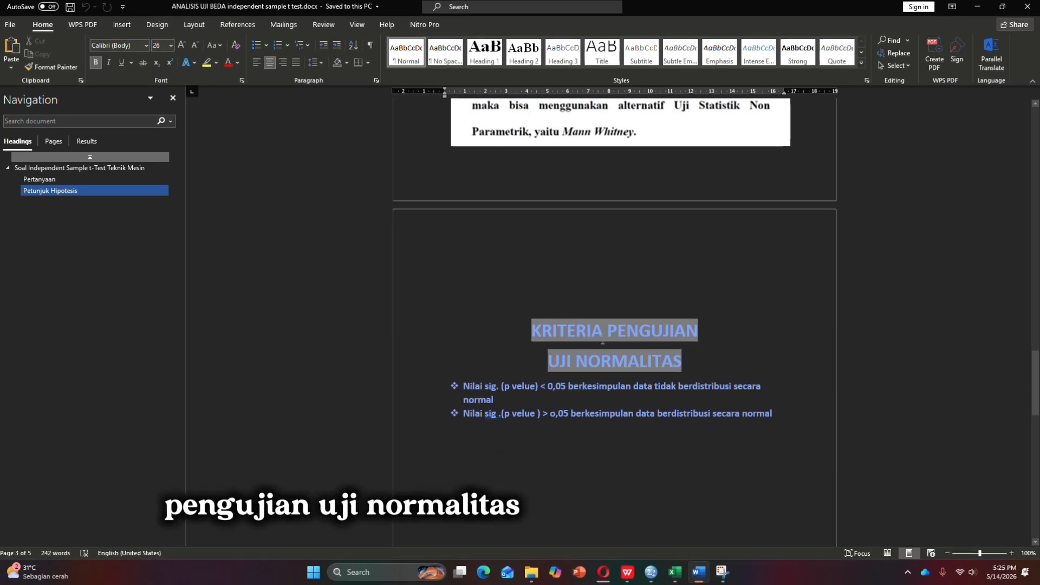
scroll(478, 406, "down", 1)
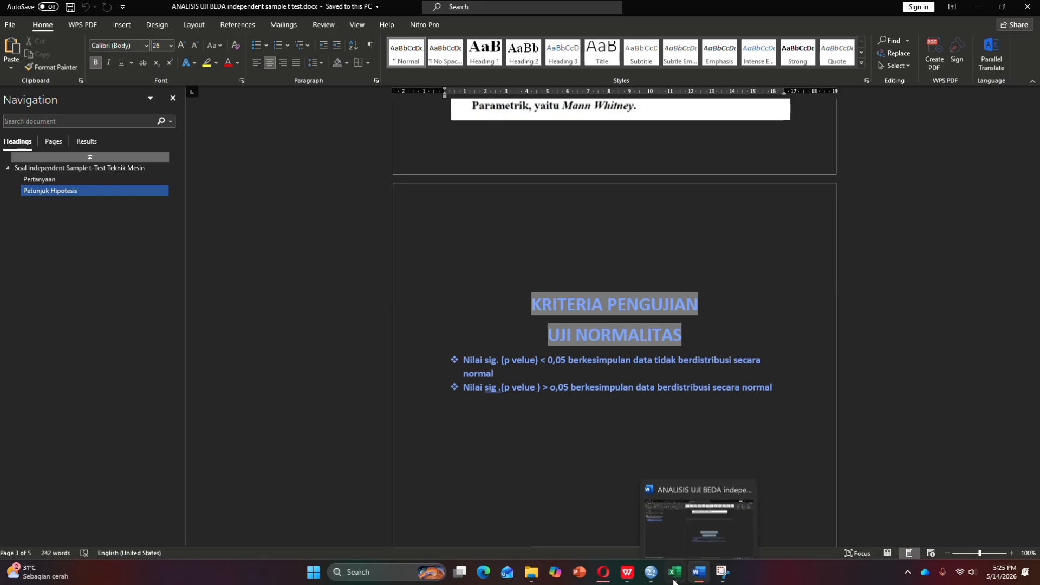
Switch to SPSS and rename the first variable as kelompok in the variable definitions
left_click(637, 487)
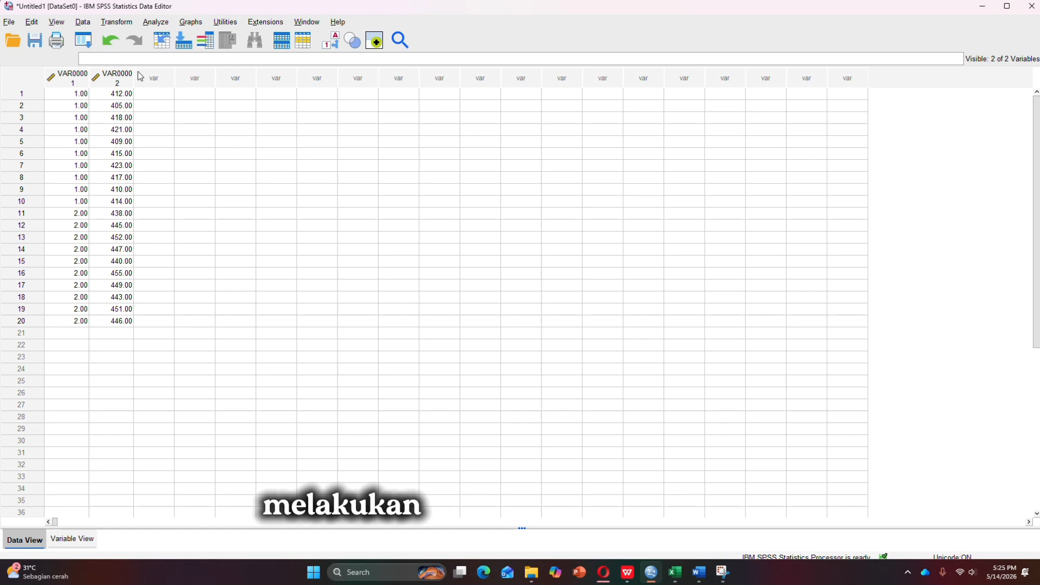
left_click(79, 545)
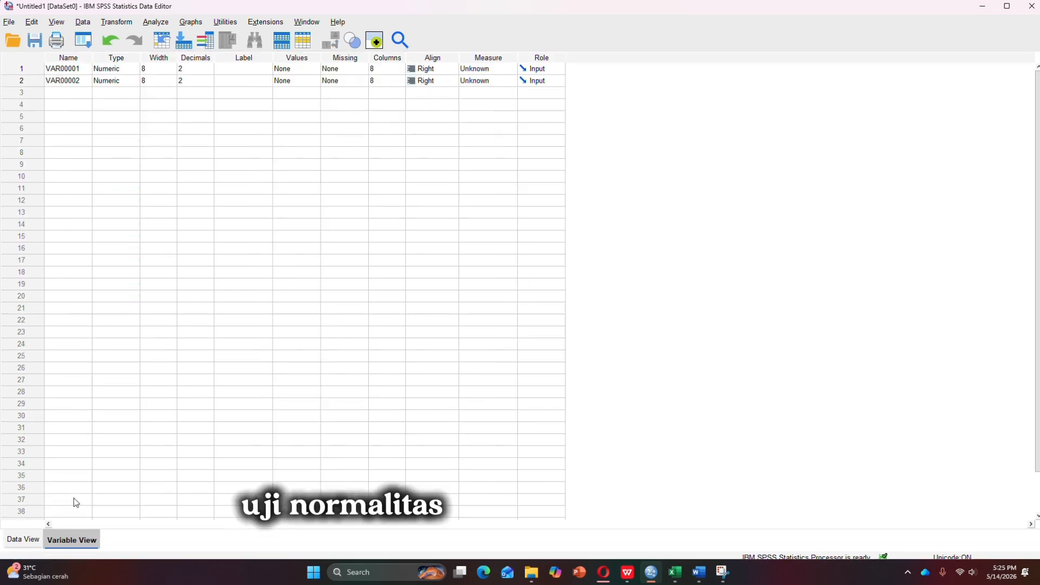
double_click(86, 69)
double_click(74, 71)
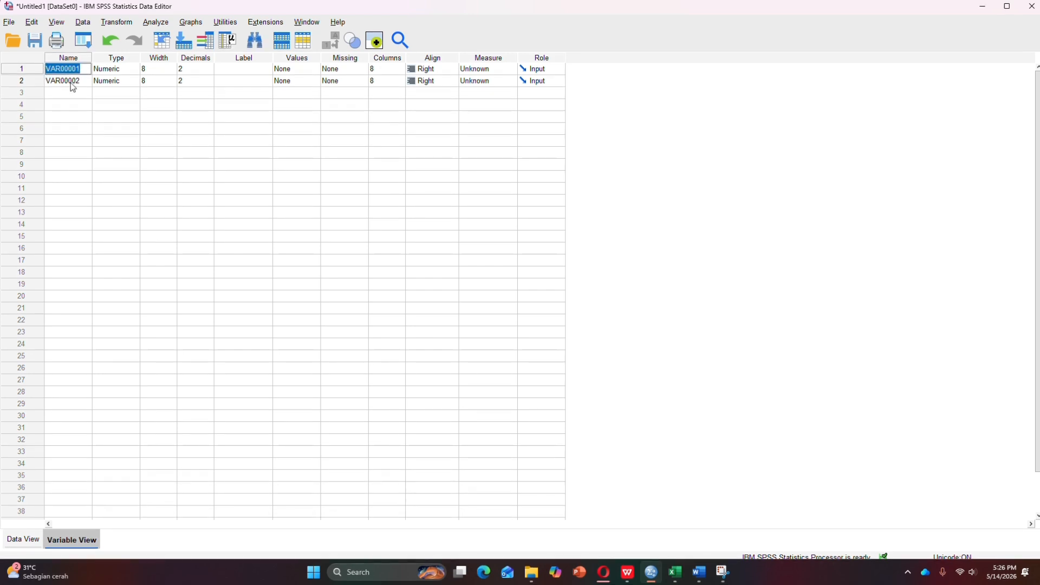
type("kelompok")
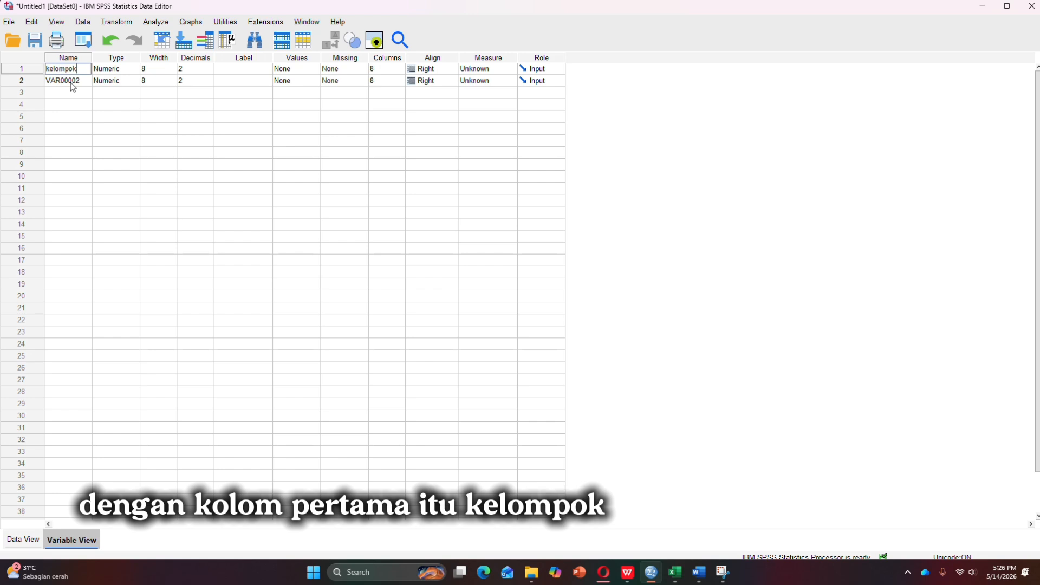
left_click(74, 83)
double_click(84, 80)
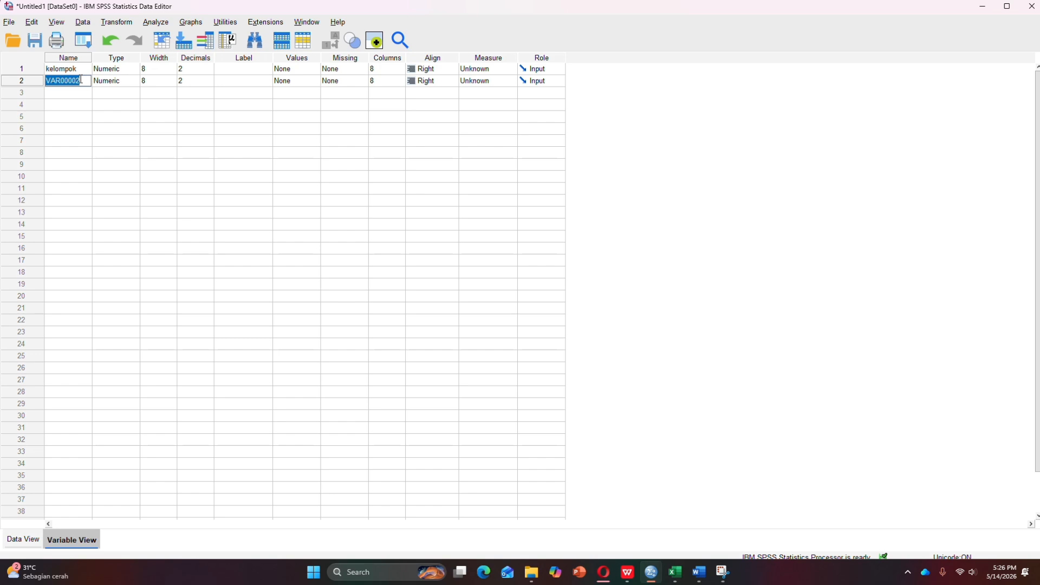
type("metode")
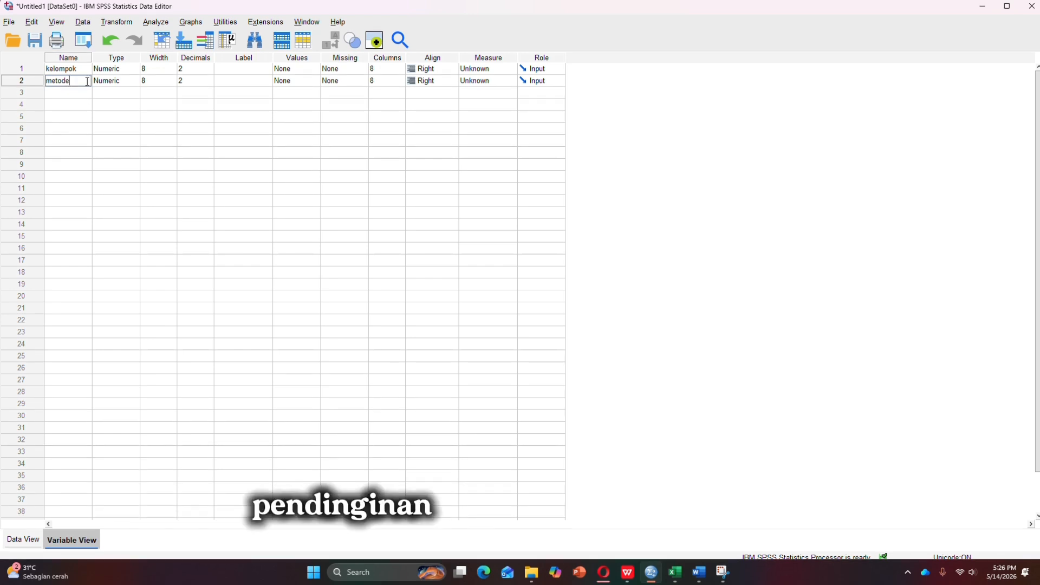
key("BackSpace")
key("BackSpace")
key("BackSpace")
key("BackSpace")
key("BackSpace")
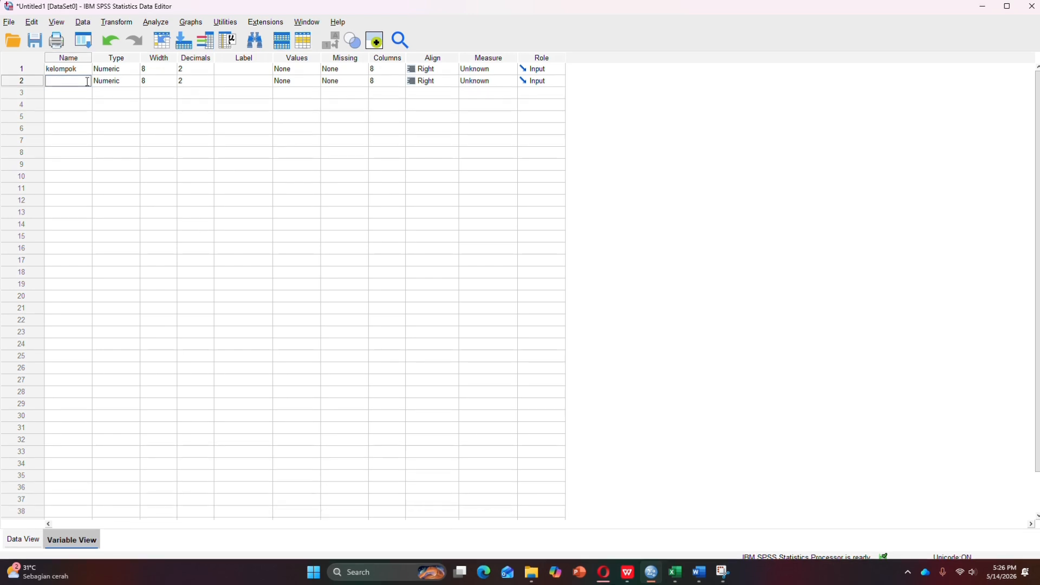
Name the second variable pendinginan
type("pending")
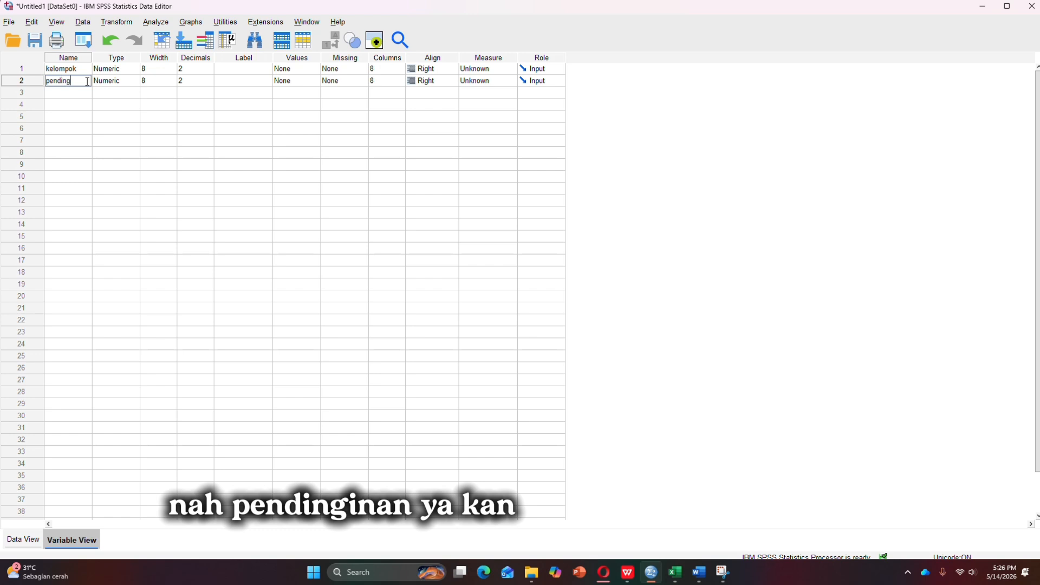
type("inan")
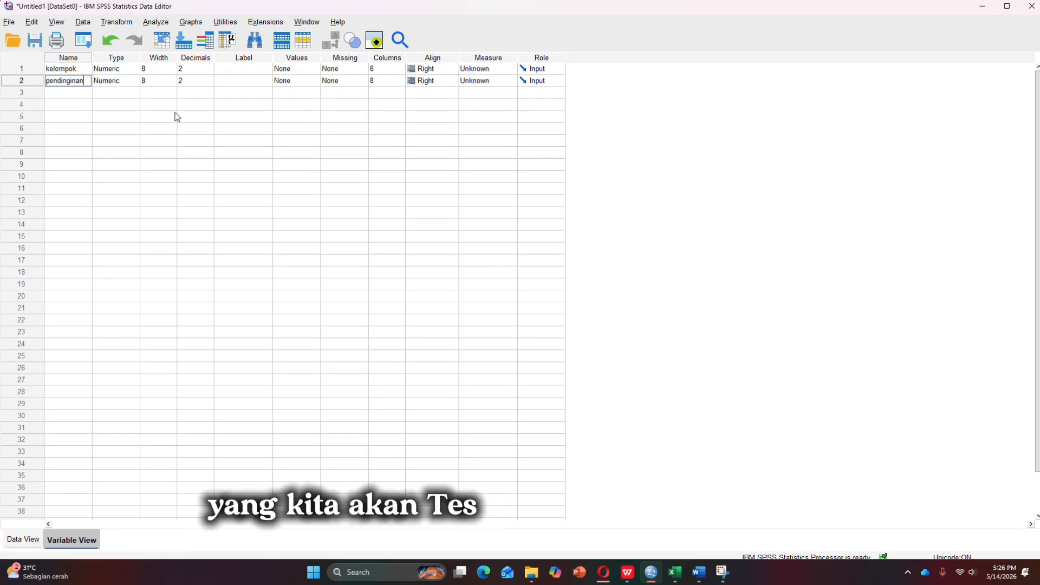
Set the decimals of both the kelompok and pendinginan variables to 0
left_click(204, 69)
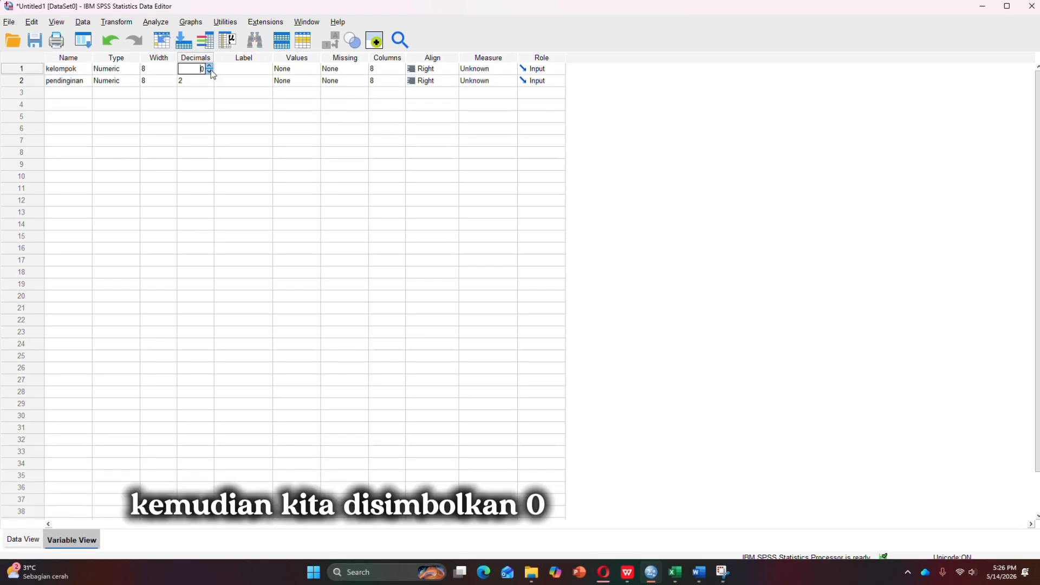
left_click(209, 81)
left_click(209, 78)
left_click(209, 84)
left_click(209, 84)
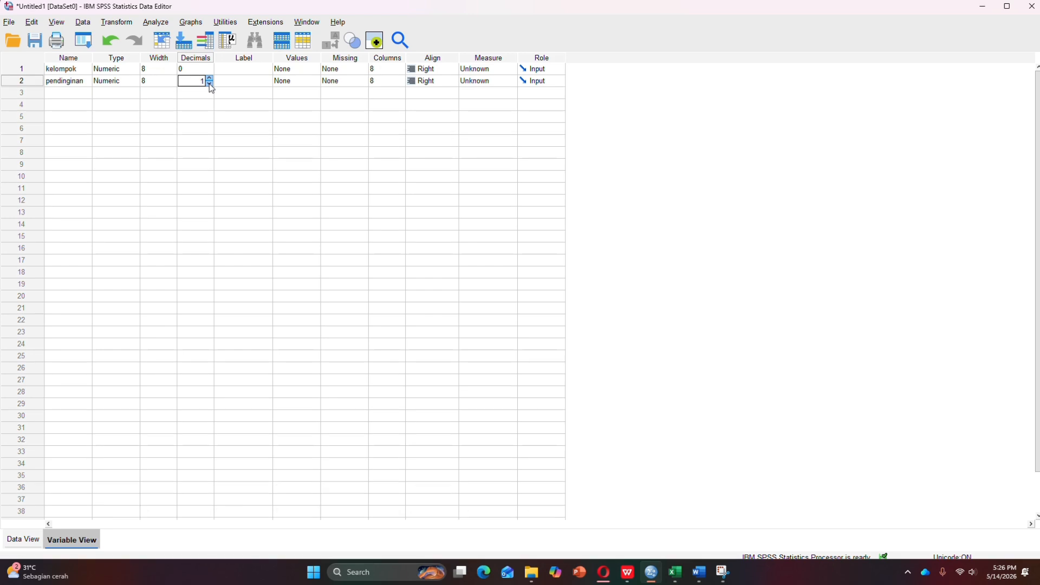
left_click(209, 84)
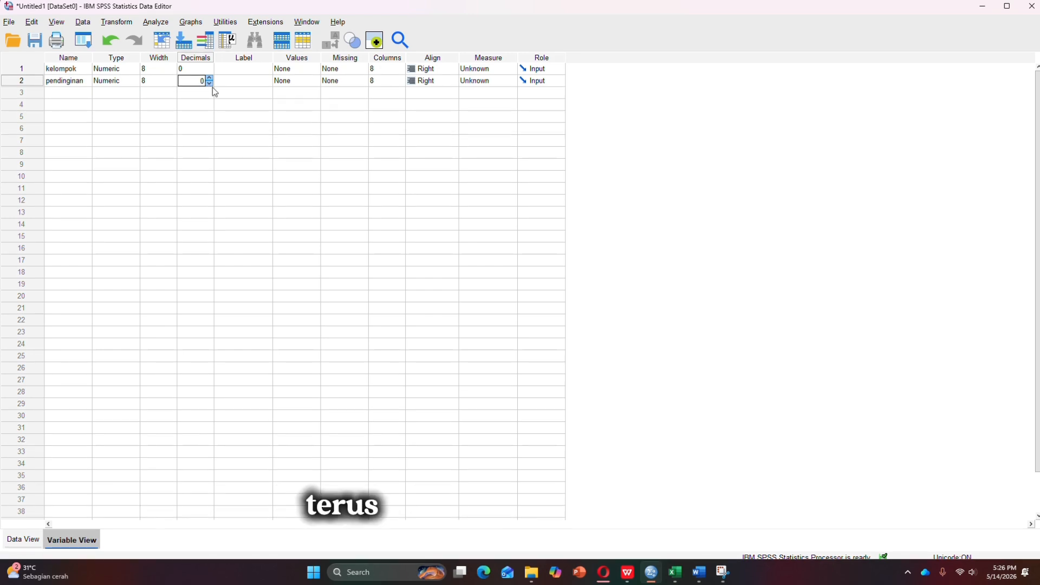
left_click(296, 71)
left_click(315, 71)
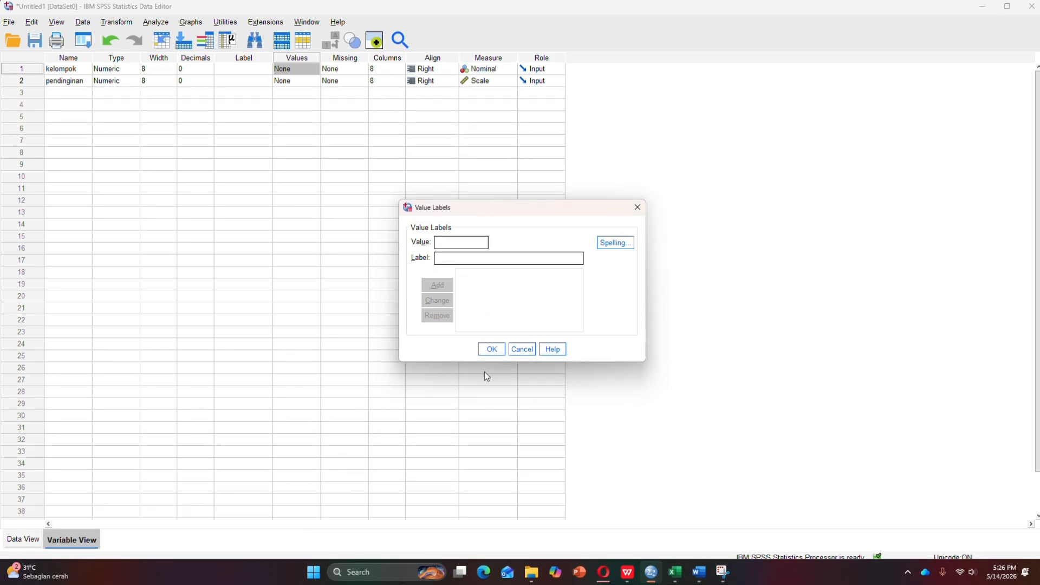
left_click(519, 349)
Review the kelompok codes in the data rows for group 1 and group 2, and return to the variable definitions
left_click(24, 539)
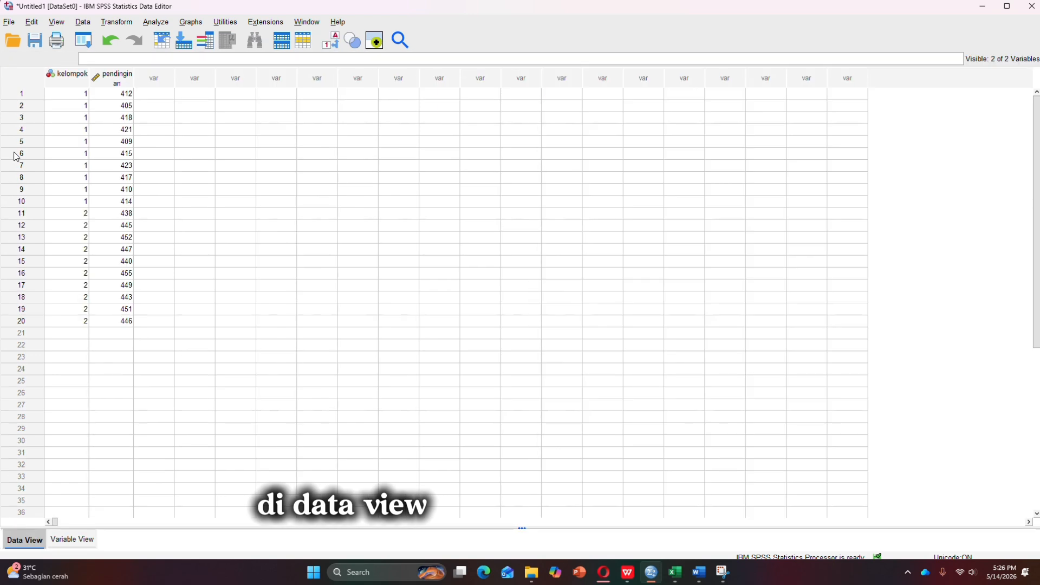
left_click_drag(83, 93, 84, 201)
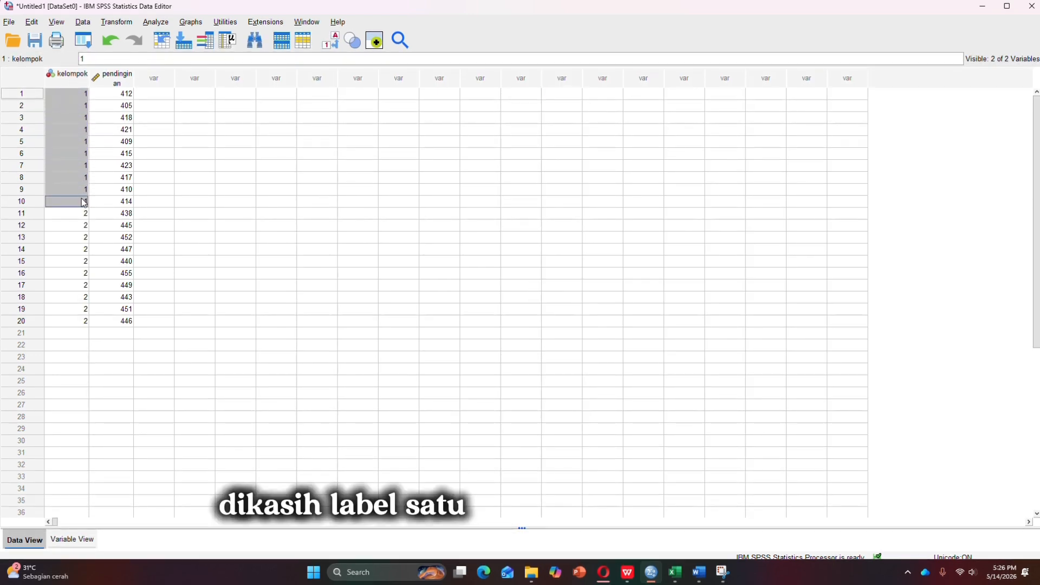
left_click_drag(67, 214, 70, 327)
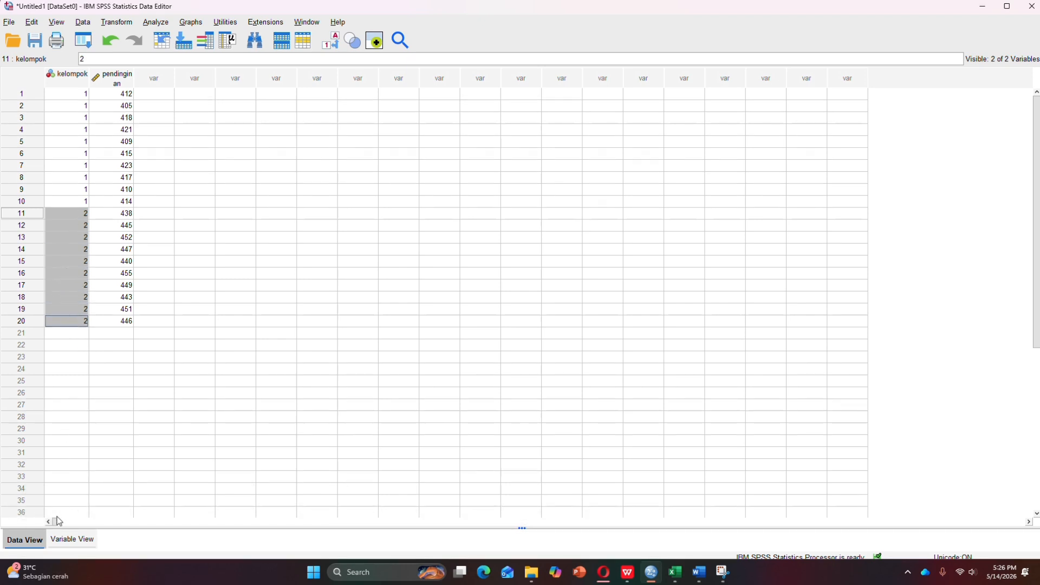
left_click(58, 541)
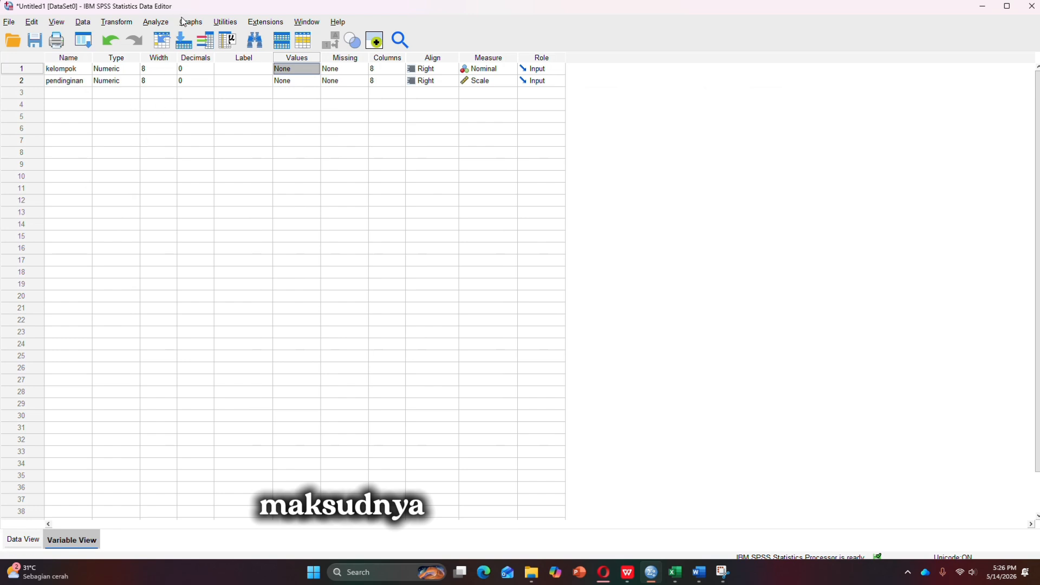
Define the value labels of the kelompok variable as 1 = udara and 2 = oli
left_click(311, 70)
left_click(315, 69)
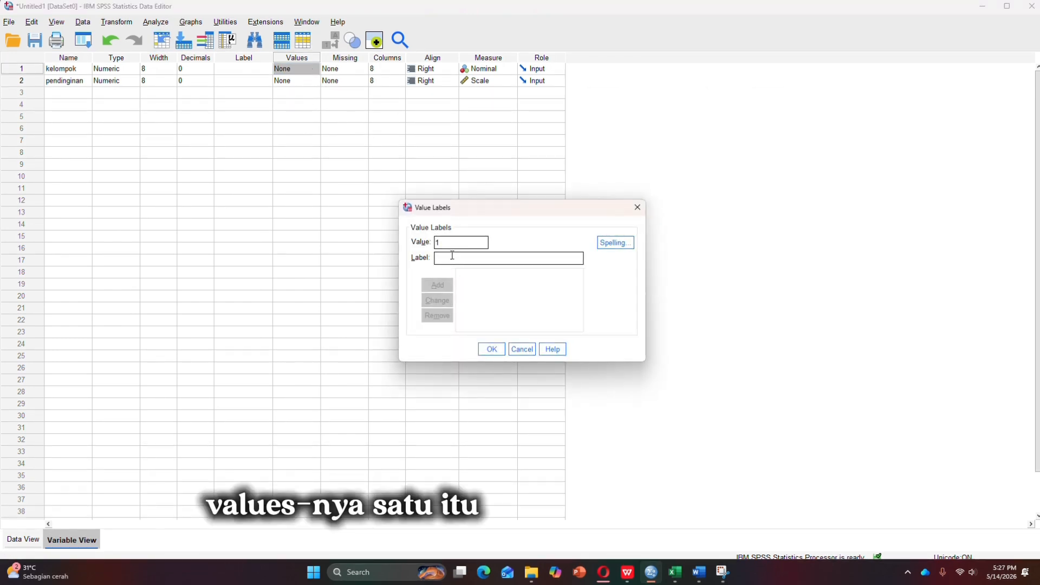
type("udara")
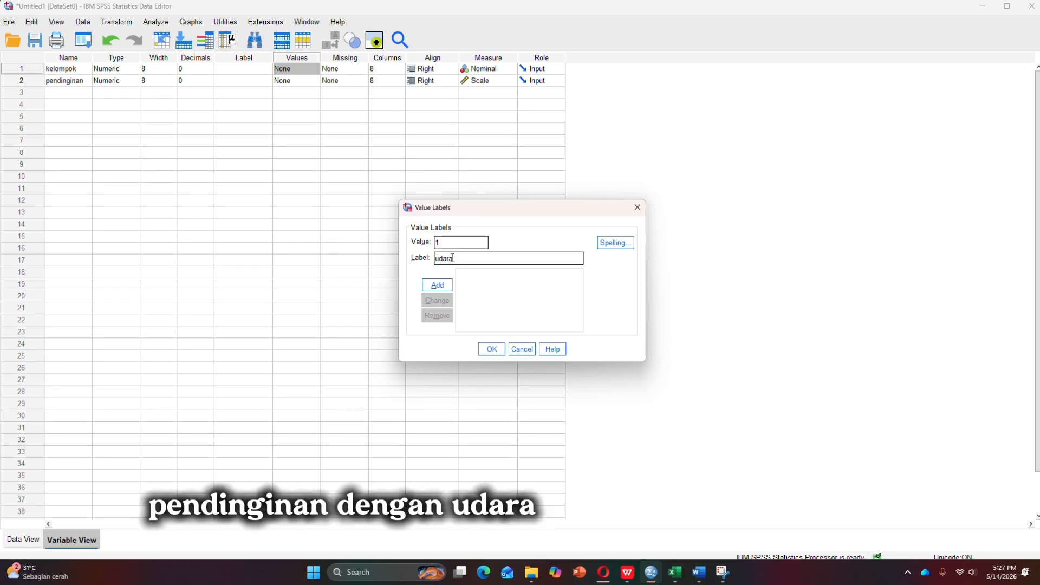
left_click(443, 285)
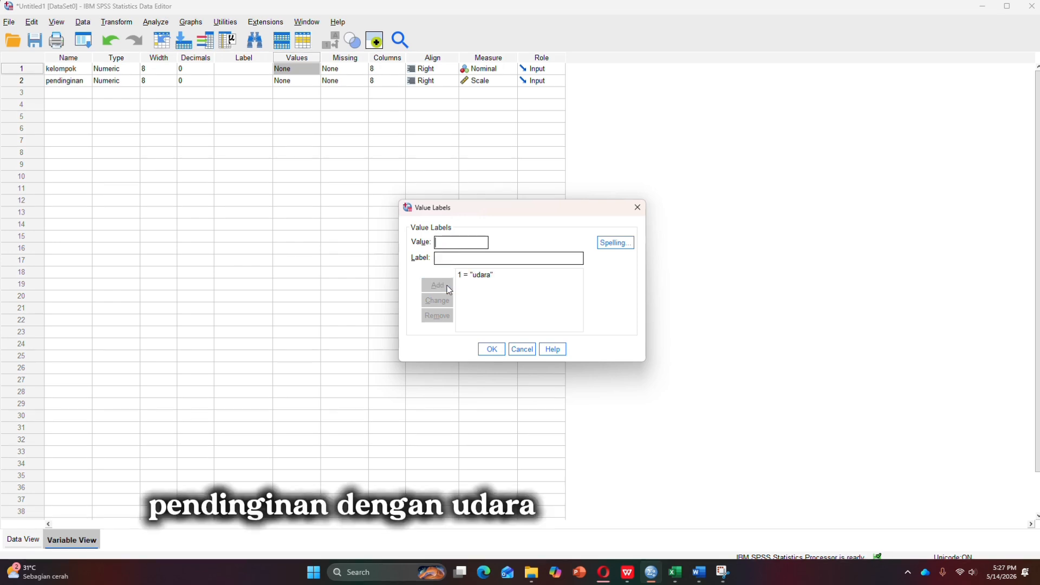
type("2")
left_click(454, 261)
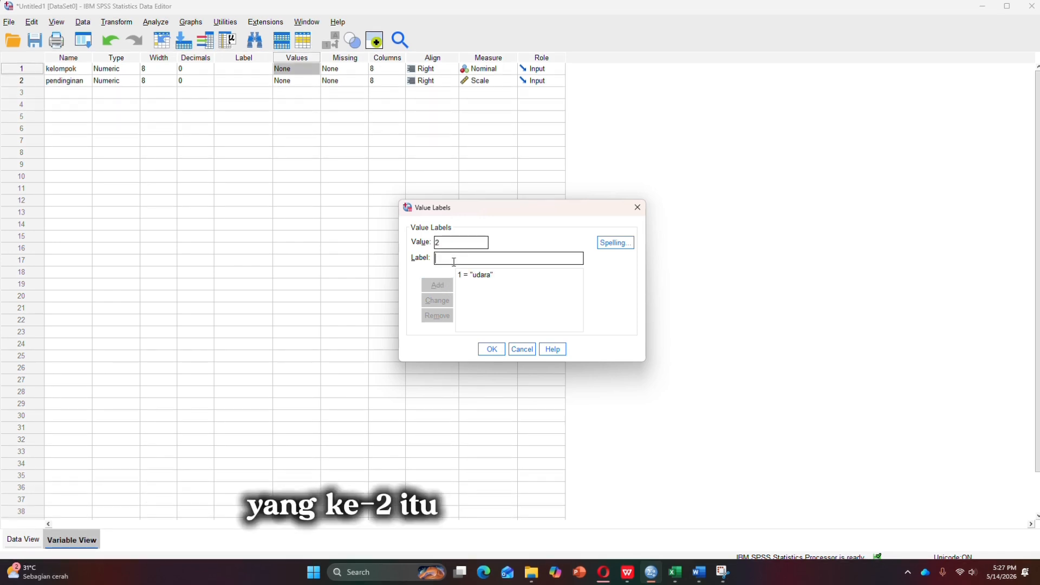
type("oli")
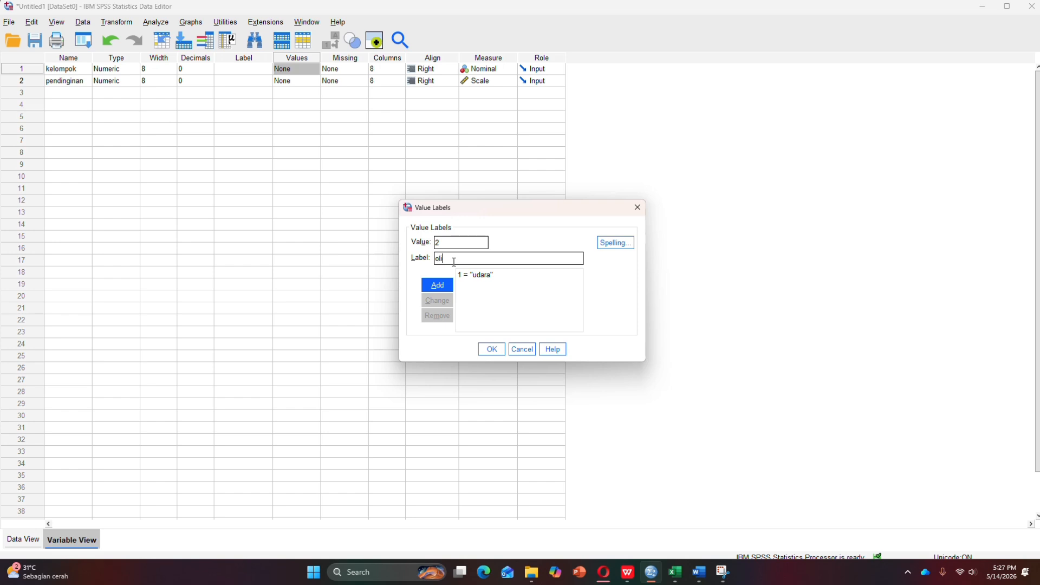
left_click(439, 285)
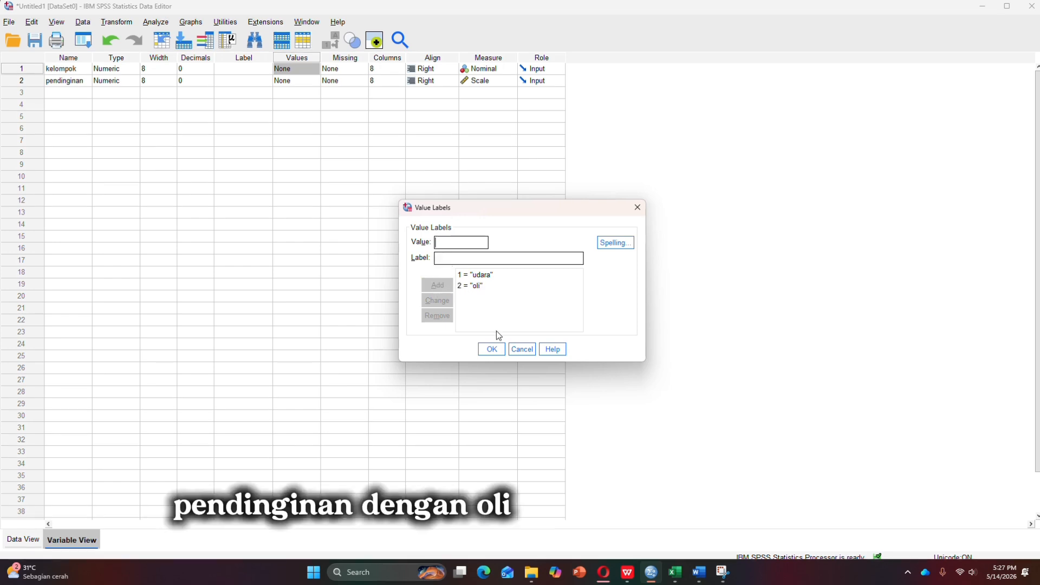
left_click(491, 351)
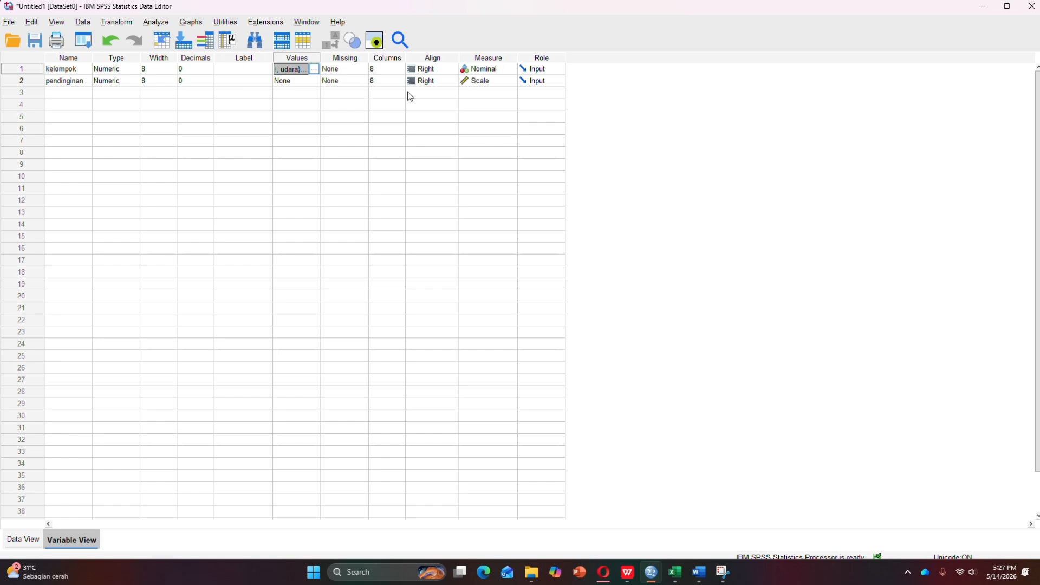
Set the measurement level to Nominal for kelompok and Scale for pendinginan
left_click(482, 69)
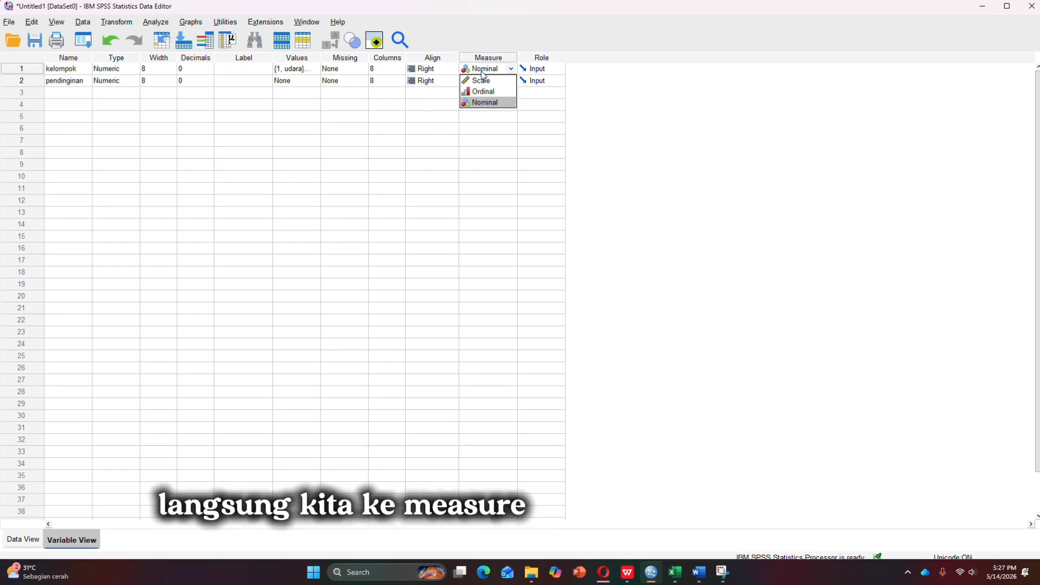
left_click(469, 102)
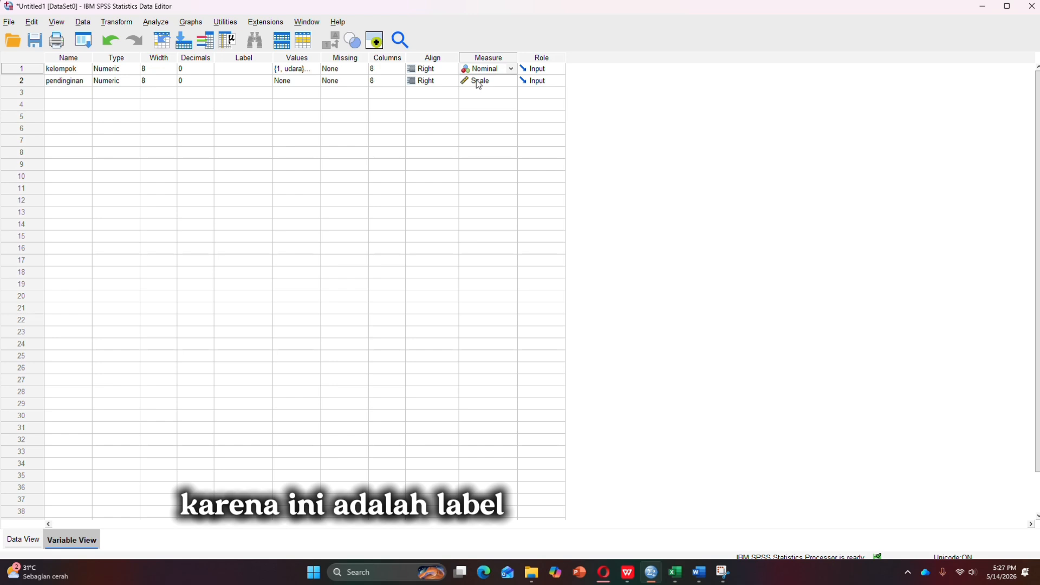
left_click(477, 82)
left_click(476, 92)
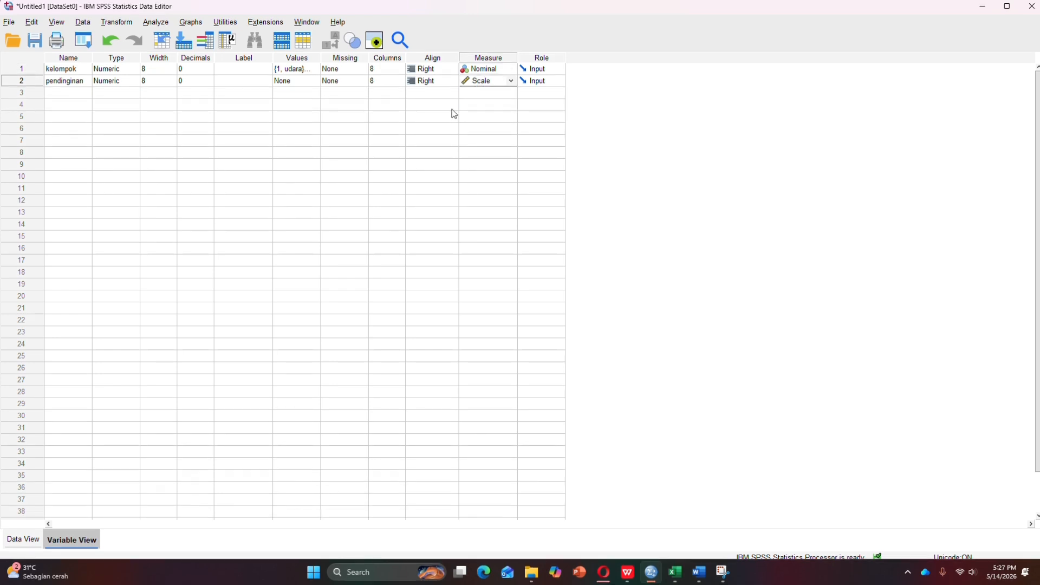
Set up an Explore analysis with pendinginan as the dependent variable and kelompok as the factor
left_click(156, 23)
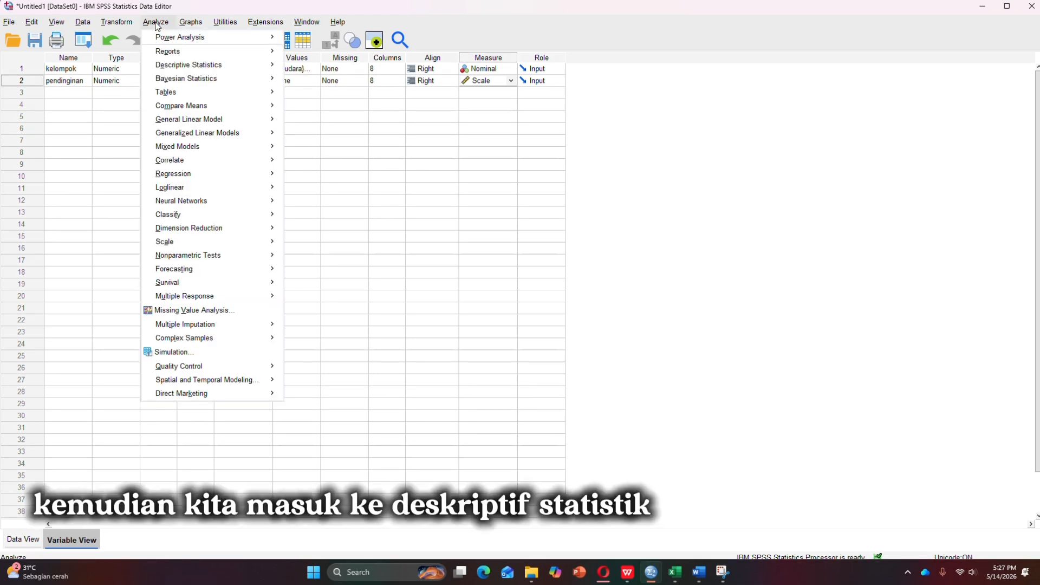
mouse_move(178, 64)
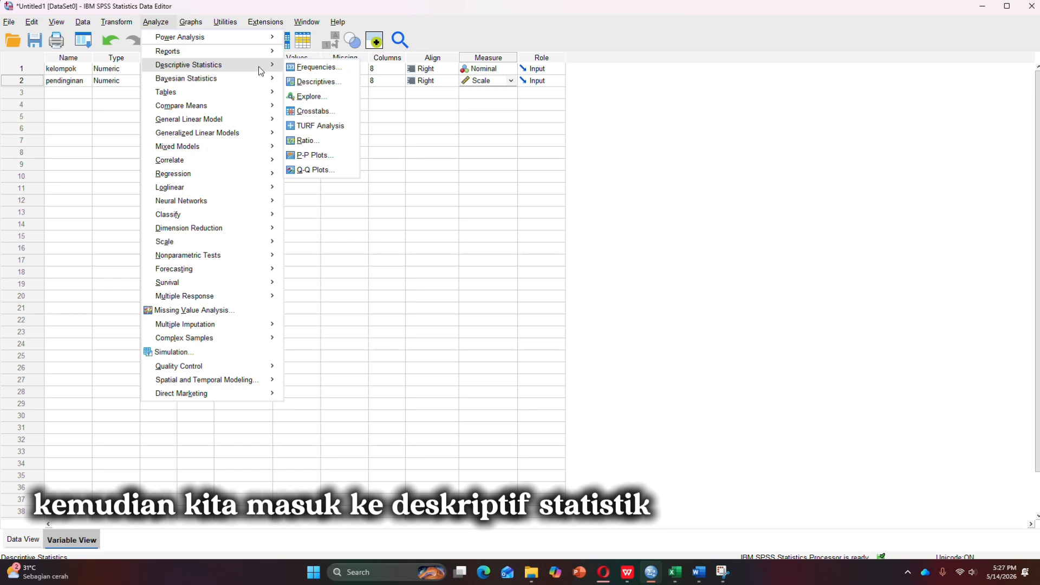
left_click(308, 96)
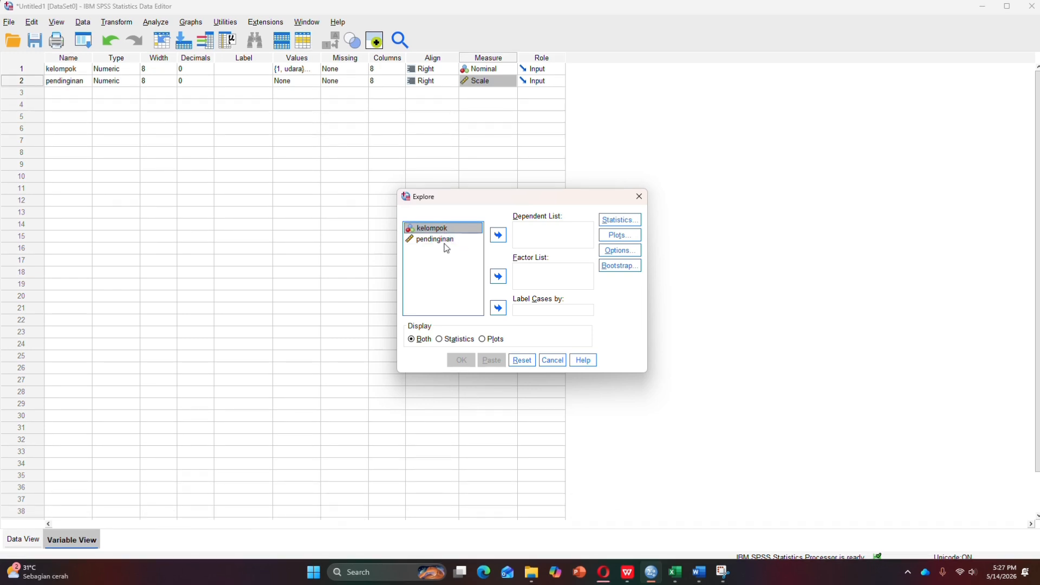
left_click(441, 241)
left_click(498, 234)
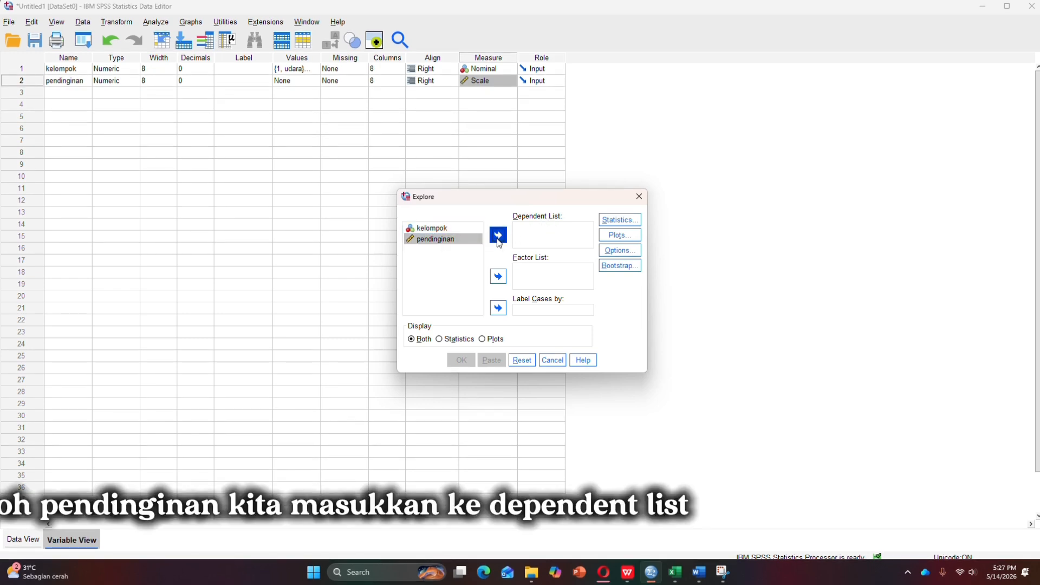
left_click(498, 276)
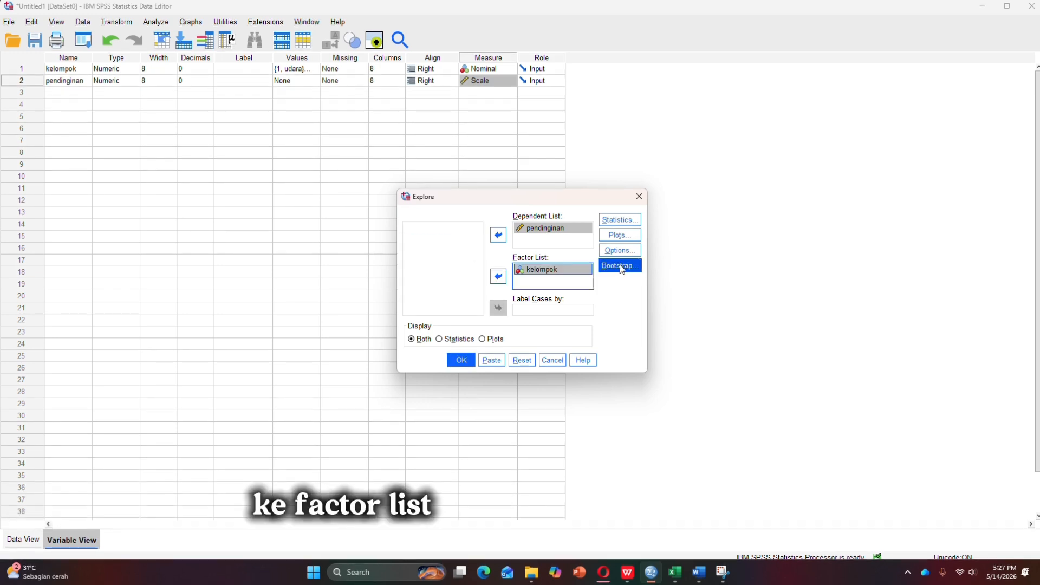
Enable normality plots with tests for the Explore analysis and run it
left_click(610, 237)
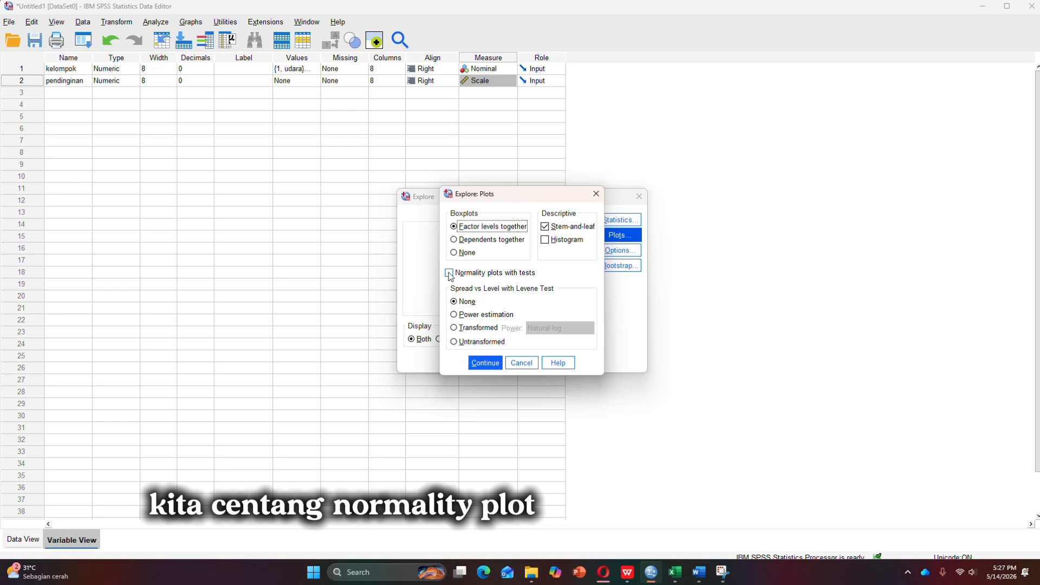
left_click(449, 273)
left_click(493, 362)
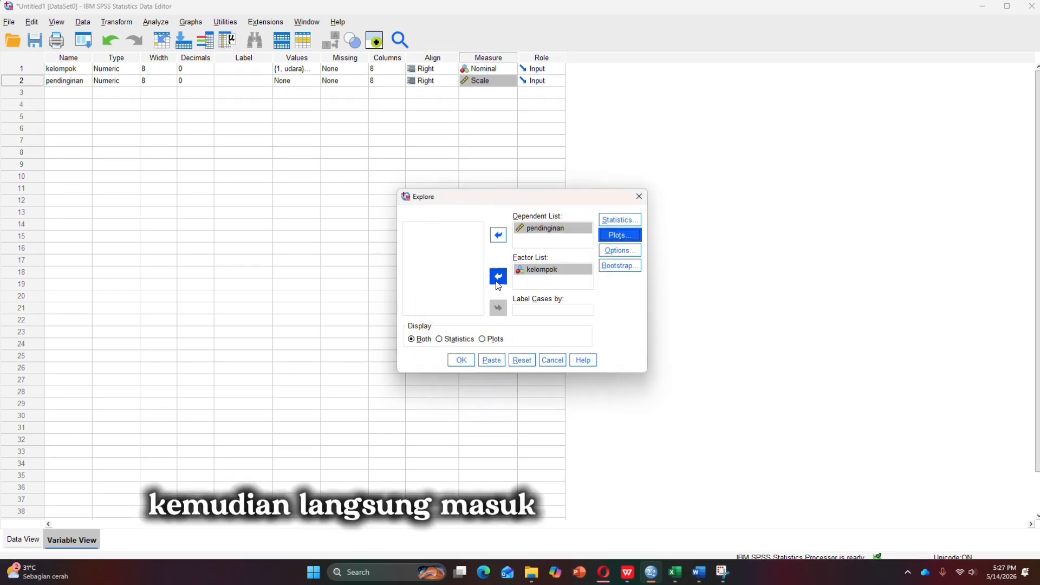
left_click(468, 362)
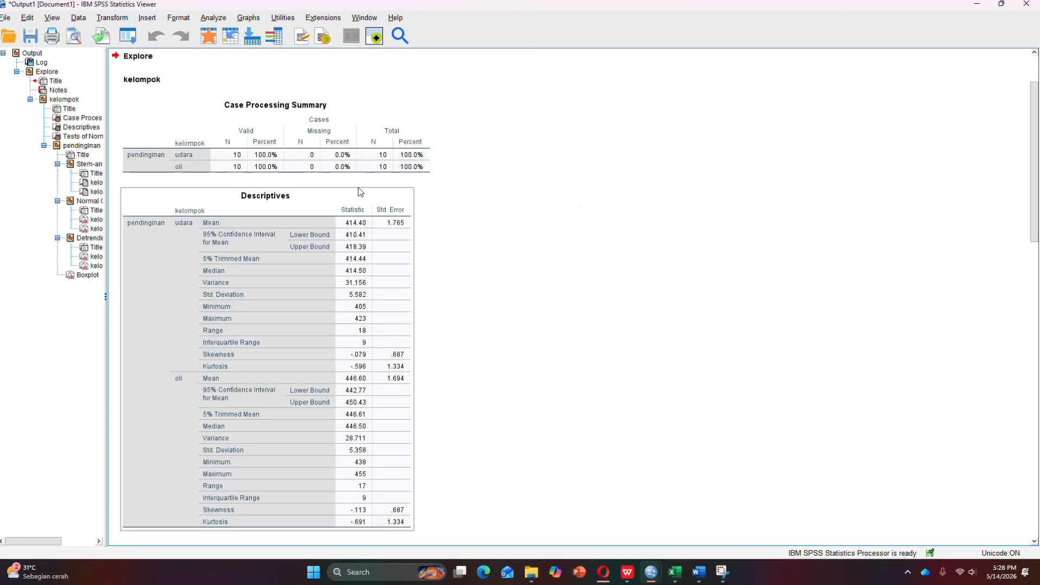
Examine the Tests of Normality table in the output and check the sample size in the Word document's data table
scroll(251, 324, "down", 10)
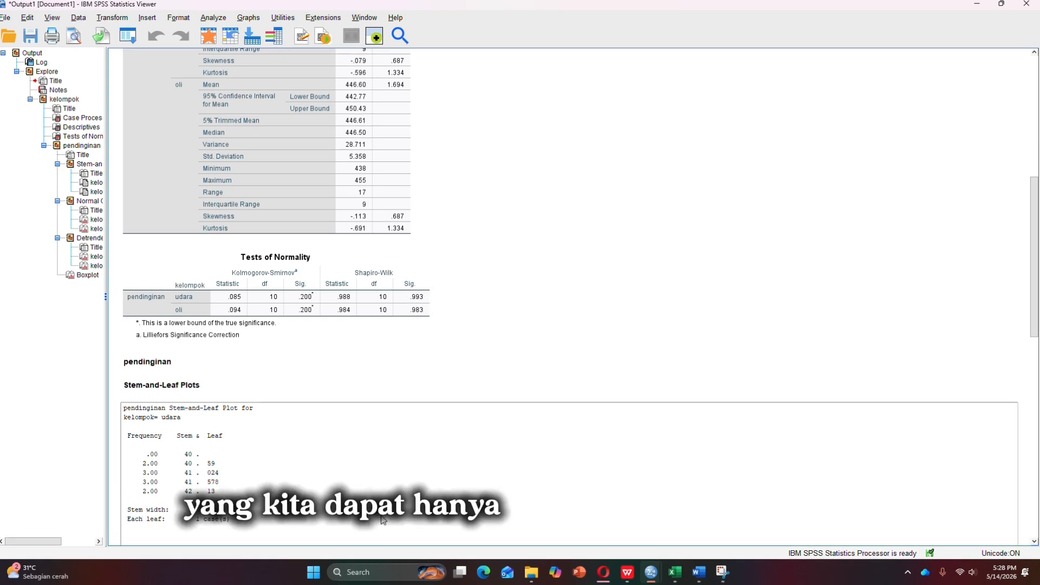
left_click(699, 572)
scroll(516, 307, "up", 15)
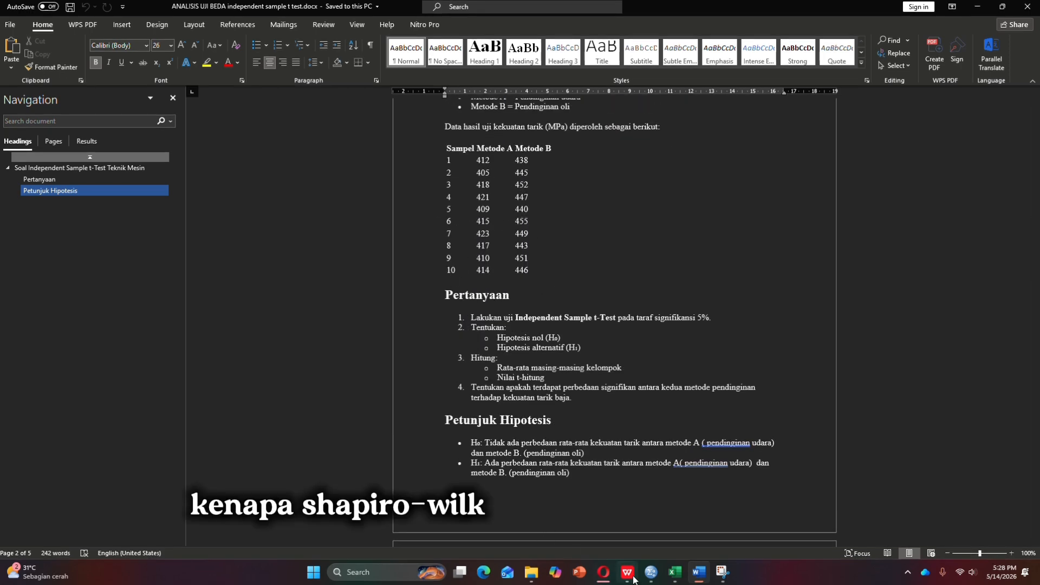
mouse_move(650, 575)
left_click(661, 506)
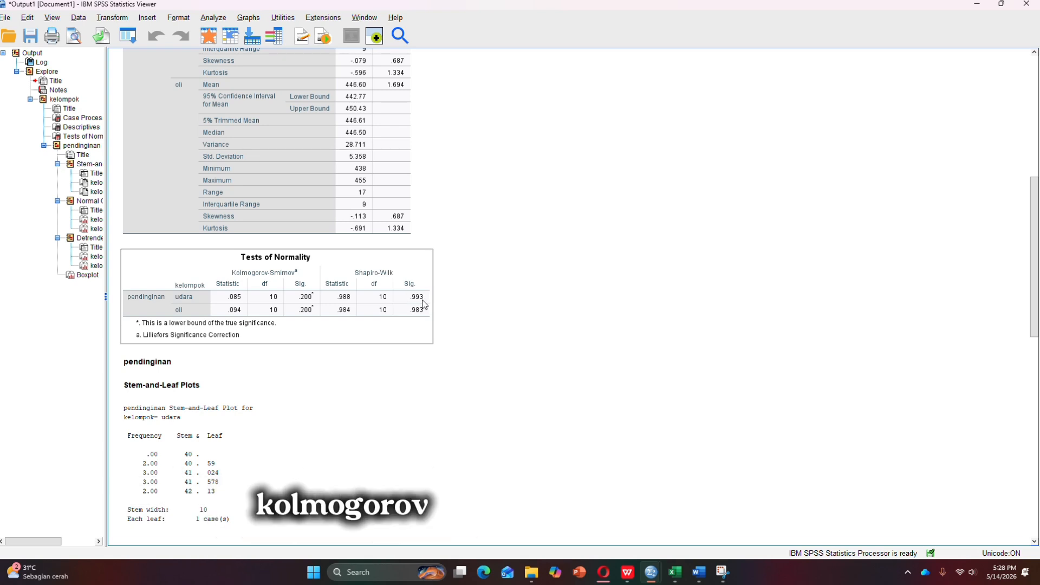
Switch to Word and read the Kriteria Pengujian sections for the normality test and the independent sample t-test
mouse_move(652, 575)
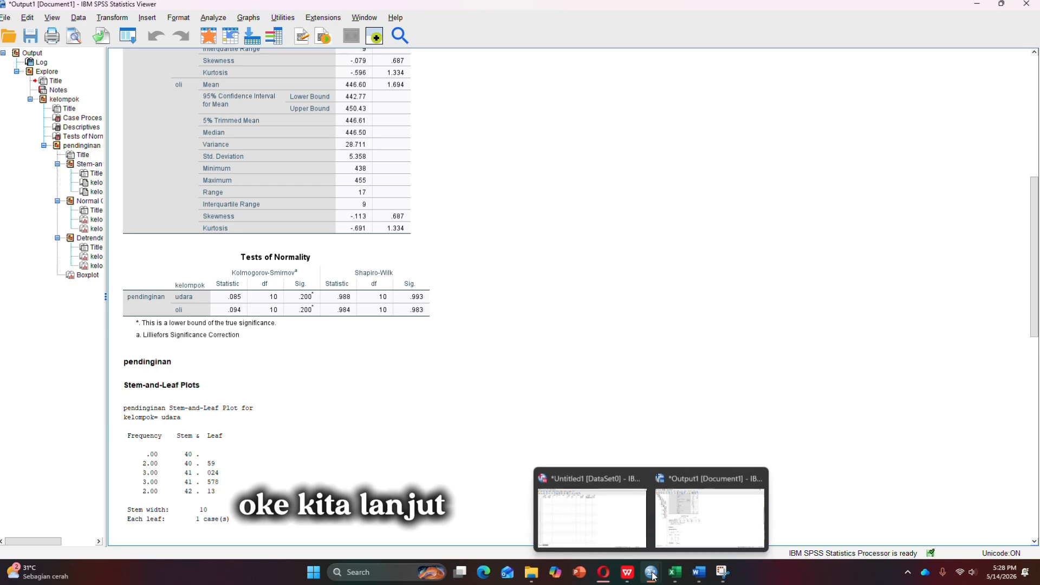
left_click(699, 573)
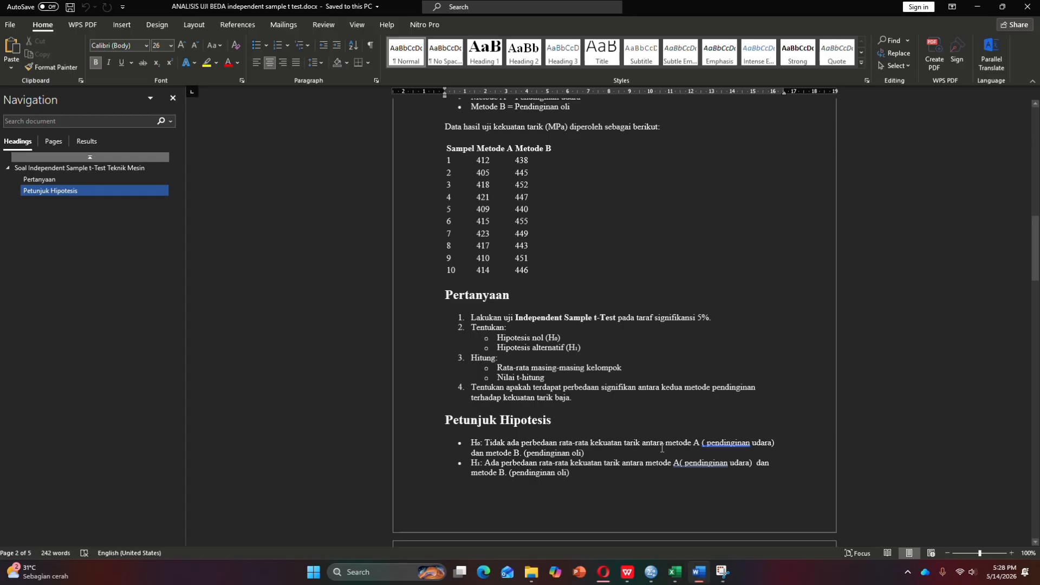
scroll(661, 448, "down", 5)
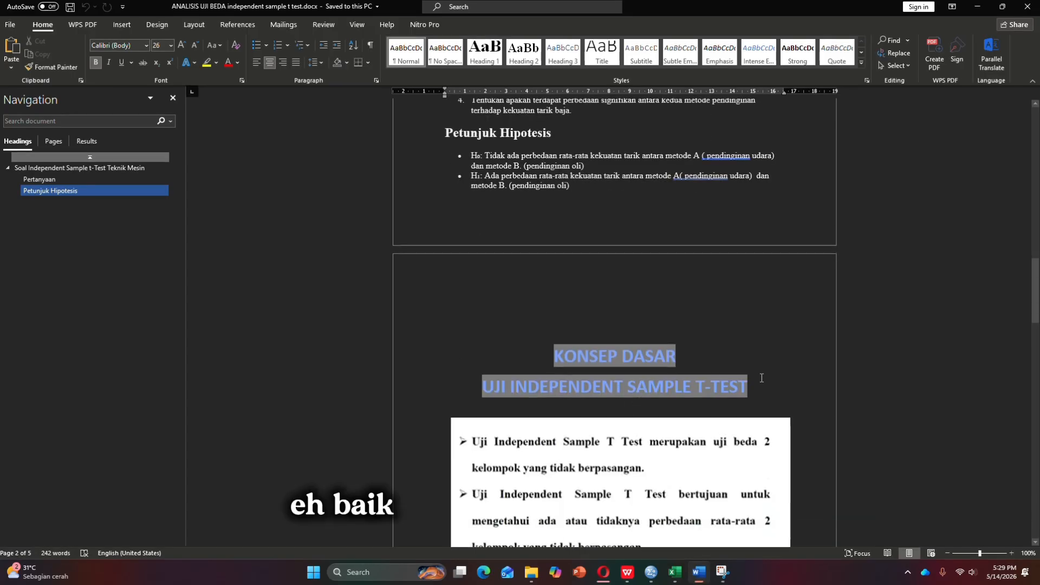
scroll(761, 378, "down", 10)
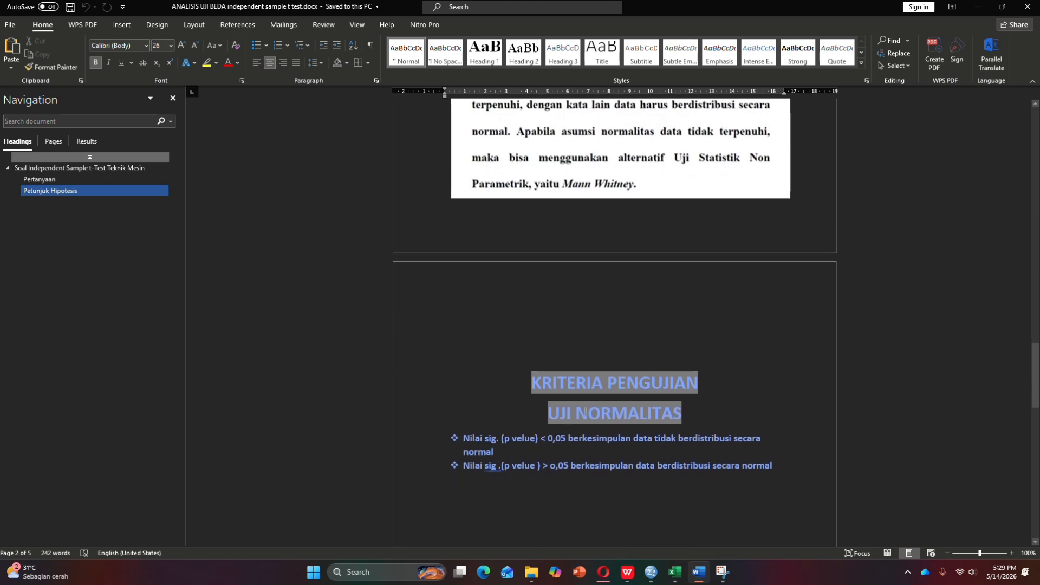
scroll(584, 411, "down", 2)
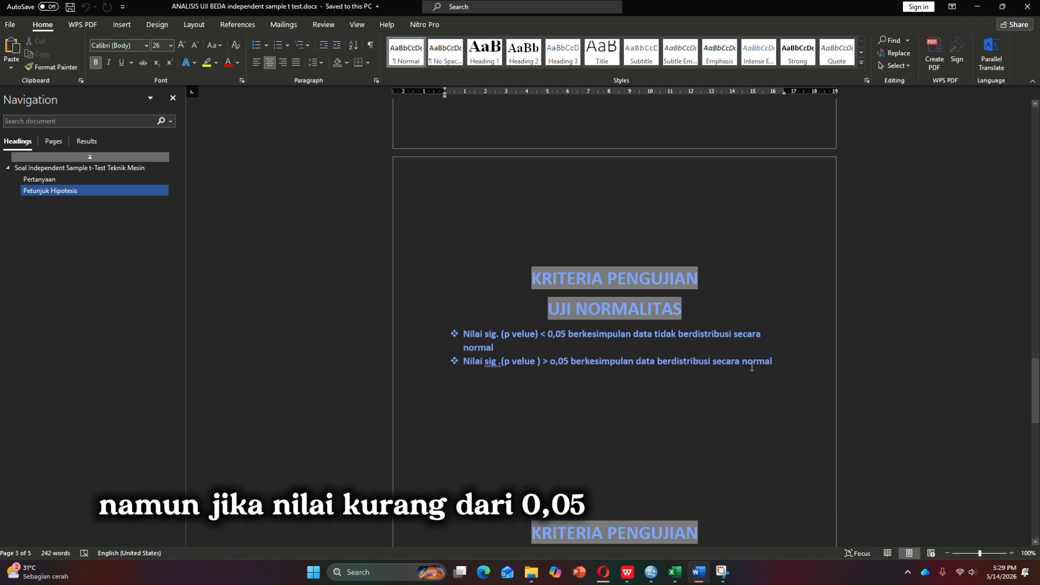
scroll(747, 369, "down", 3)
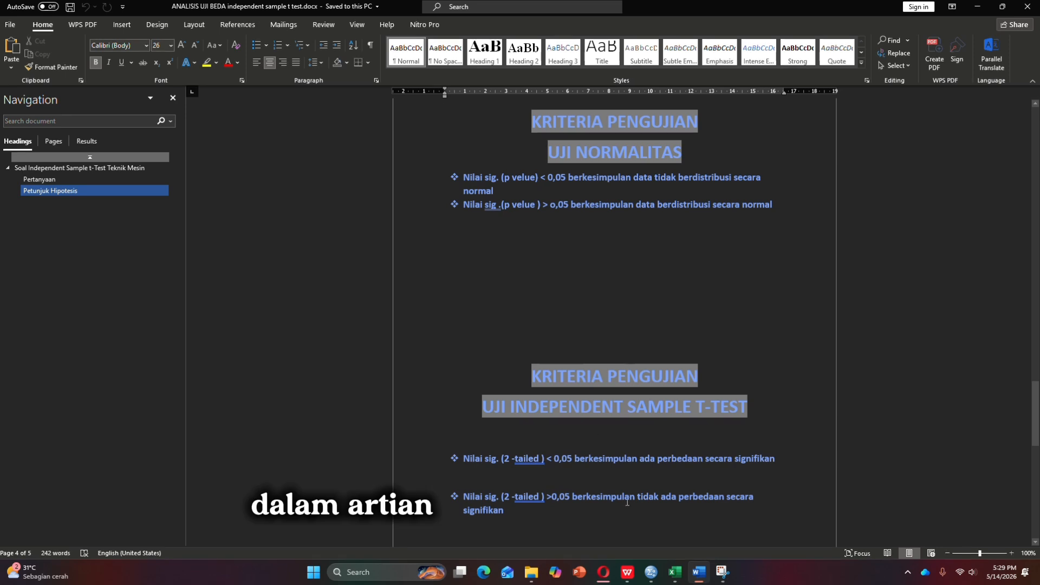
Switch back to SPSS and bring up the Data Editor with the variable definitions
mouse_move(653, 580)
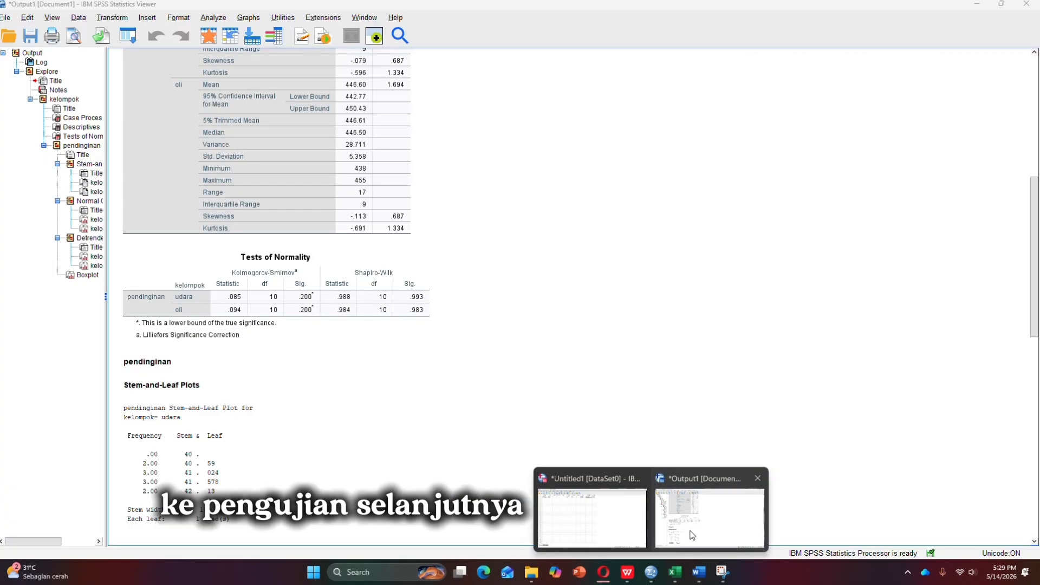
left_click(691, 534)
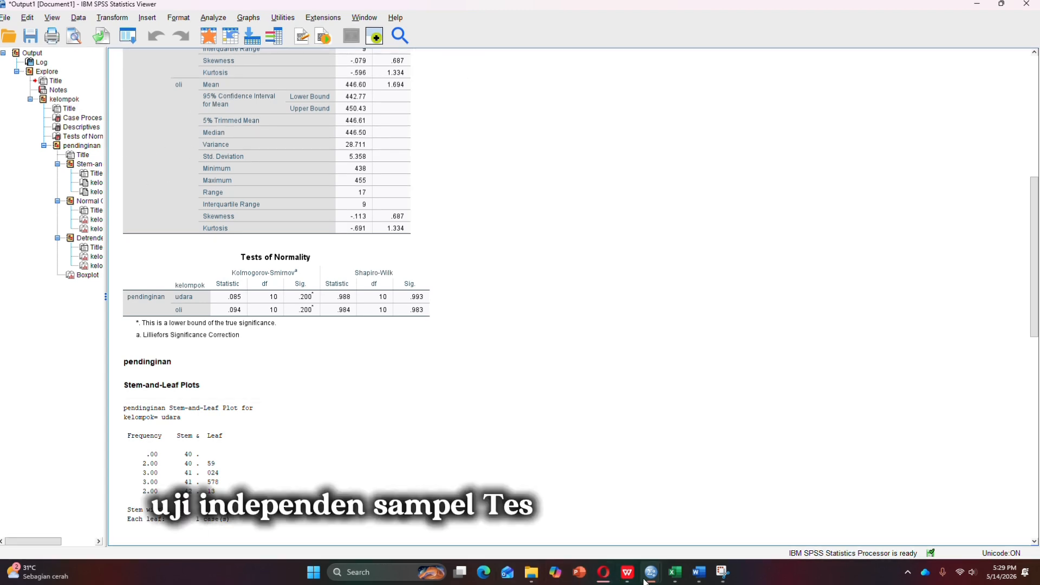
mouse_move(650, 573)
left_click(613, 524)
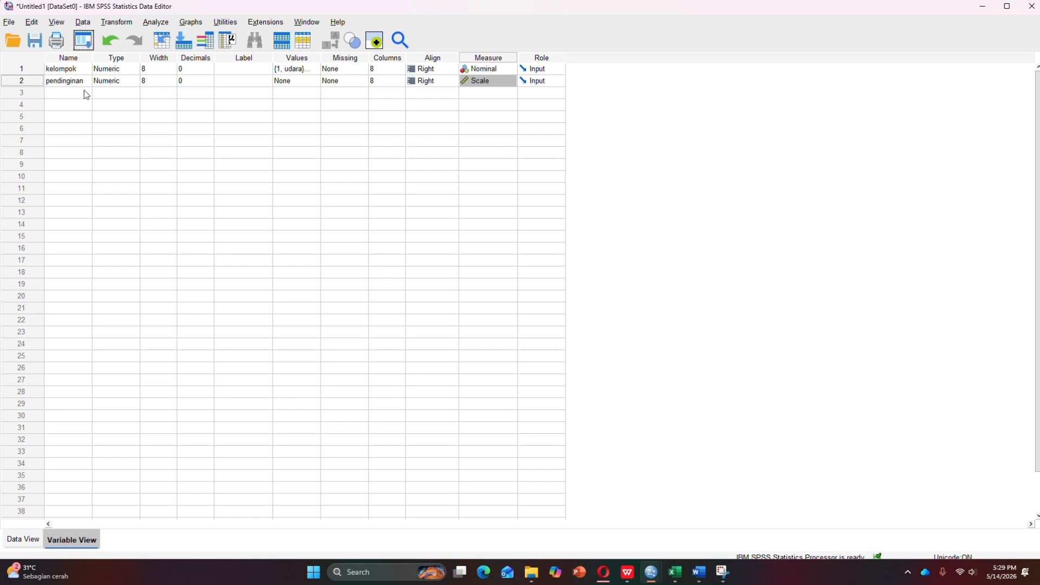
Set up an Independent-Samples T Test with pendinginan as the test variable and kelompok as the grouping variable
left_click(154, 23)
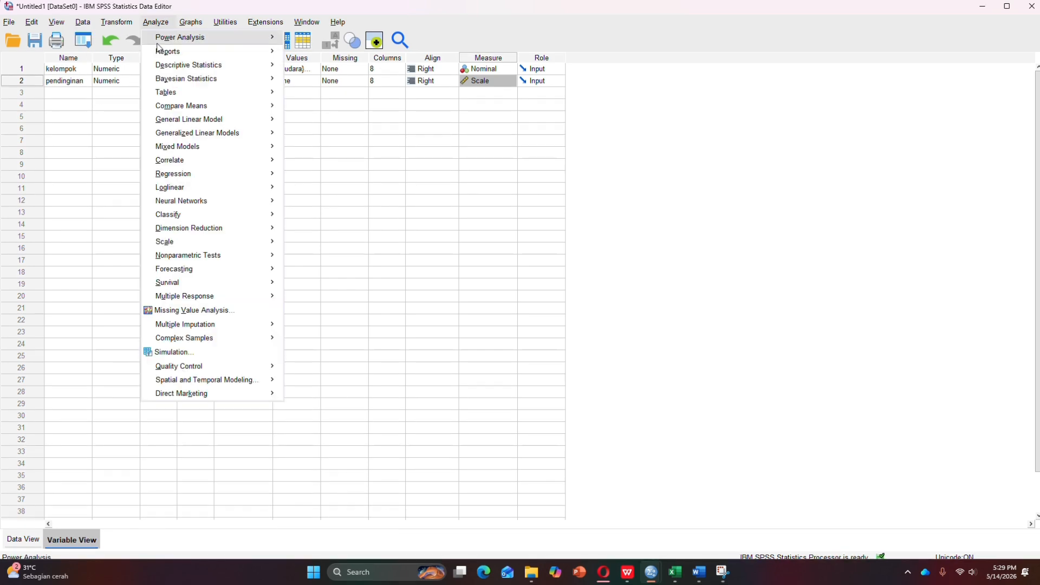
mouse_move(162, 68)
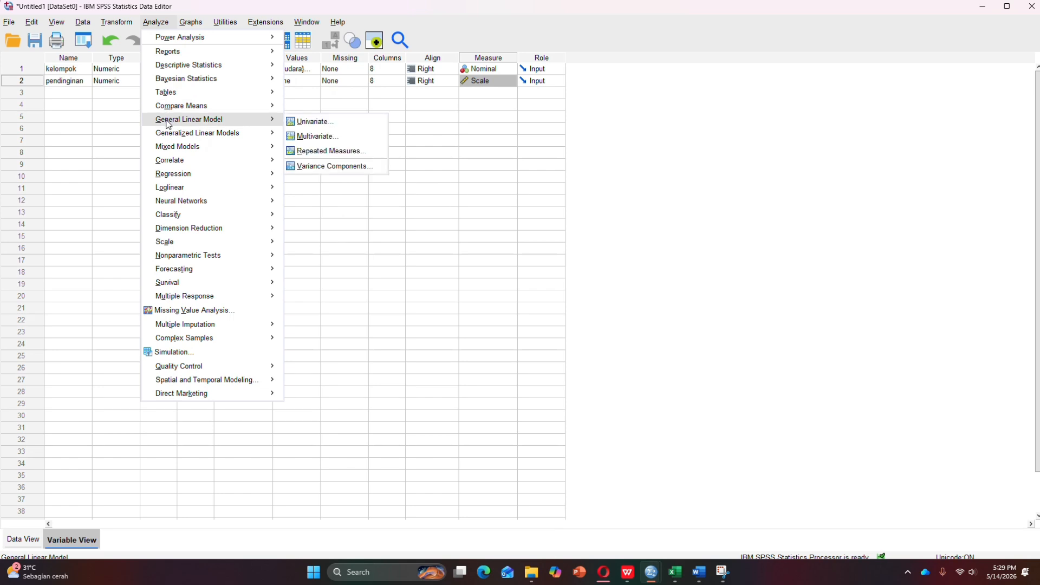
mouse_move(166, 136)
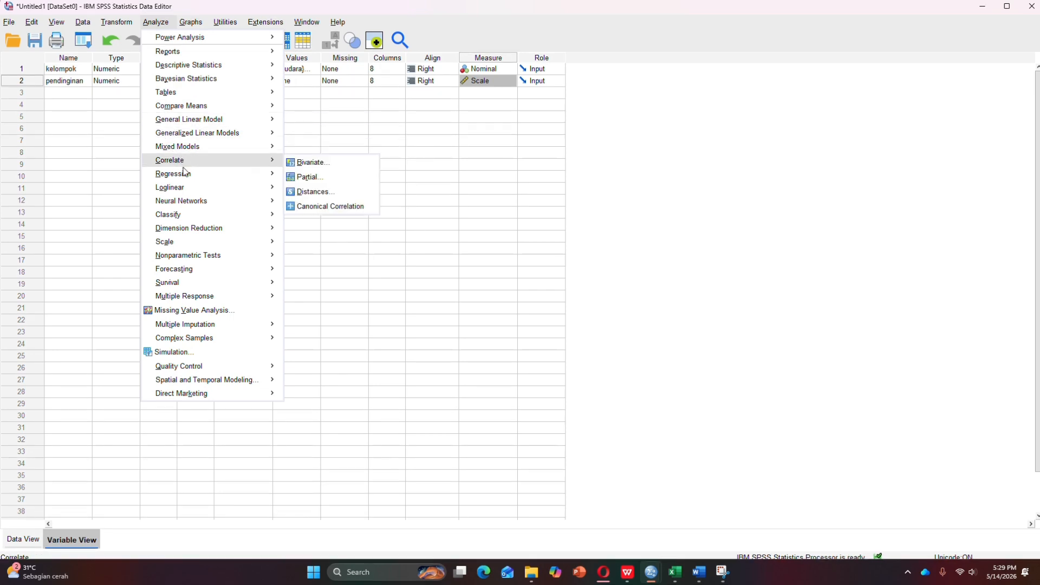
mouse_move(175, 174)
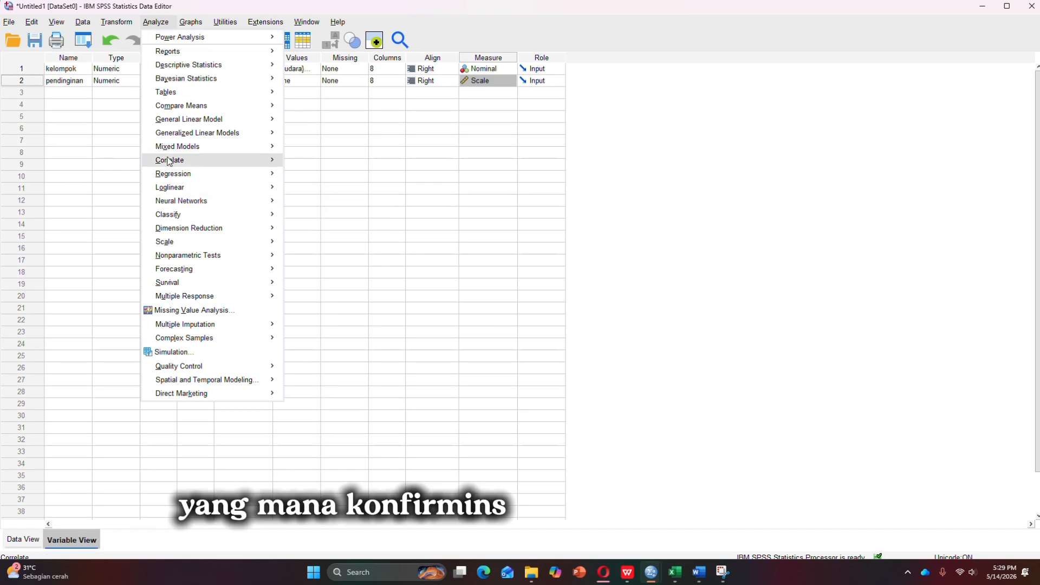
mouse_move(168, 106)
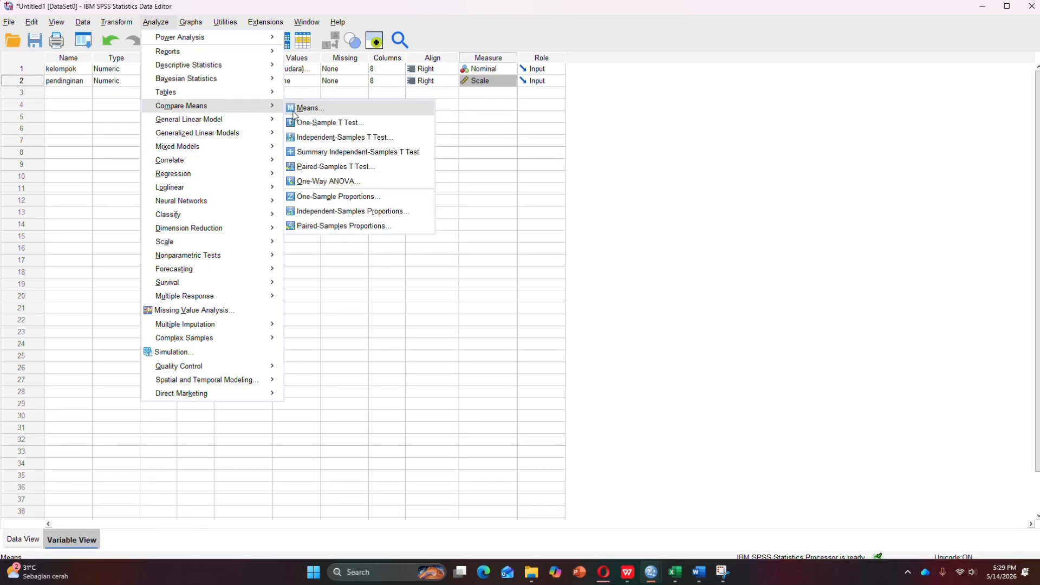
left_click(309, 136)
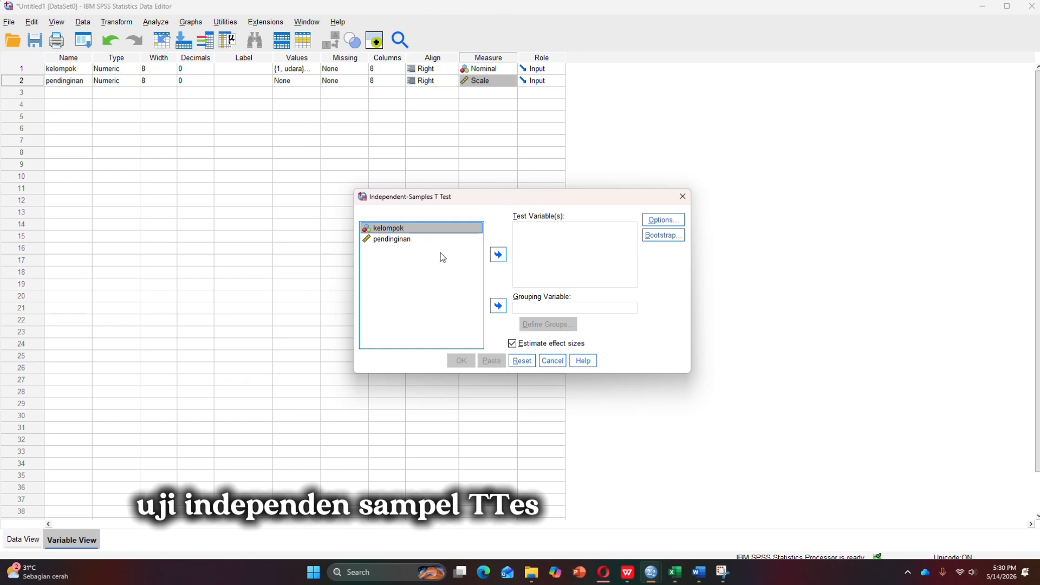
left_click(498, 312)
left_click(414, 232)
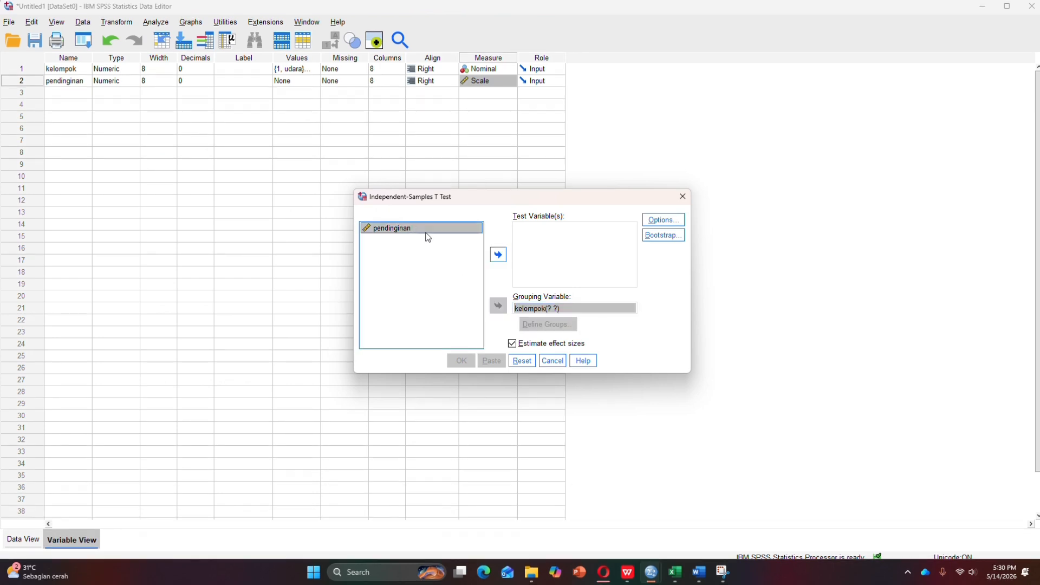
left_click(504, 260)
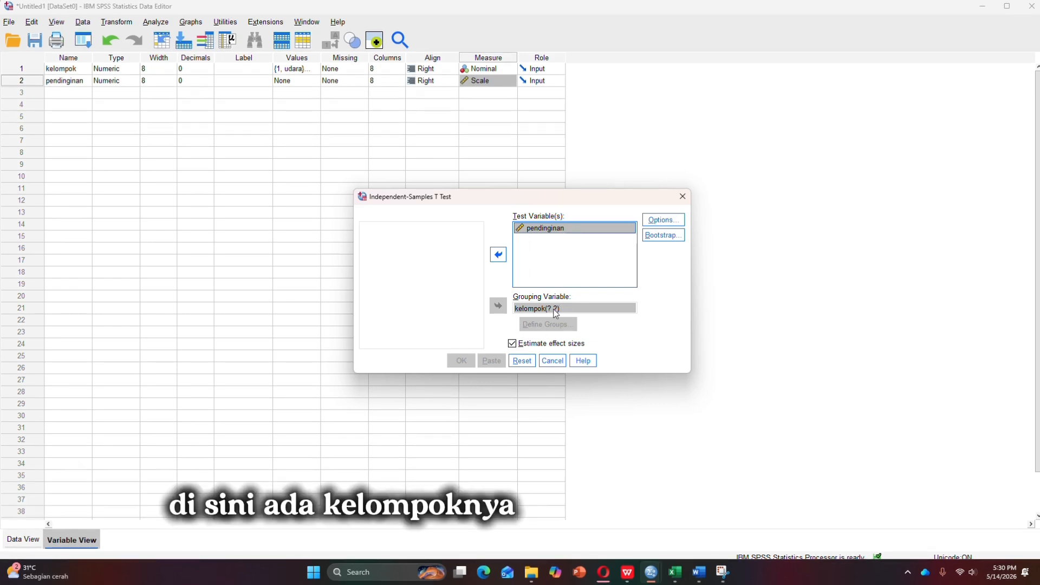
Define the kelompok groups with the specified values 1 and 2 and run the t-test
left_click(552, 313)
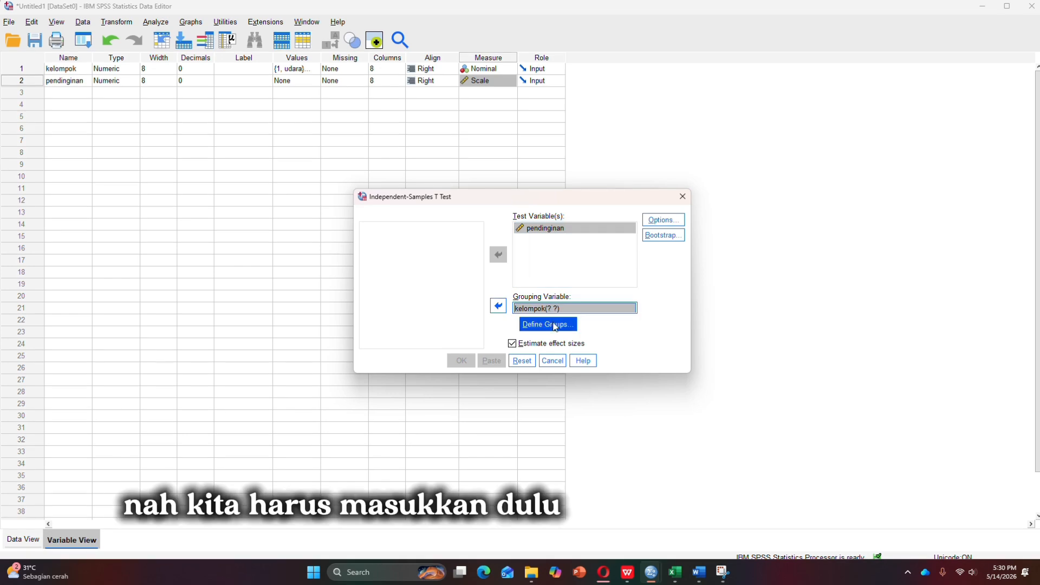
left_click(548, 325)
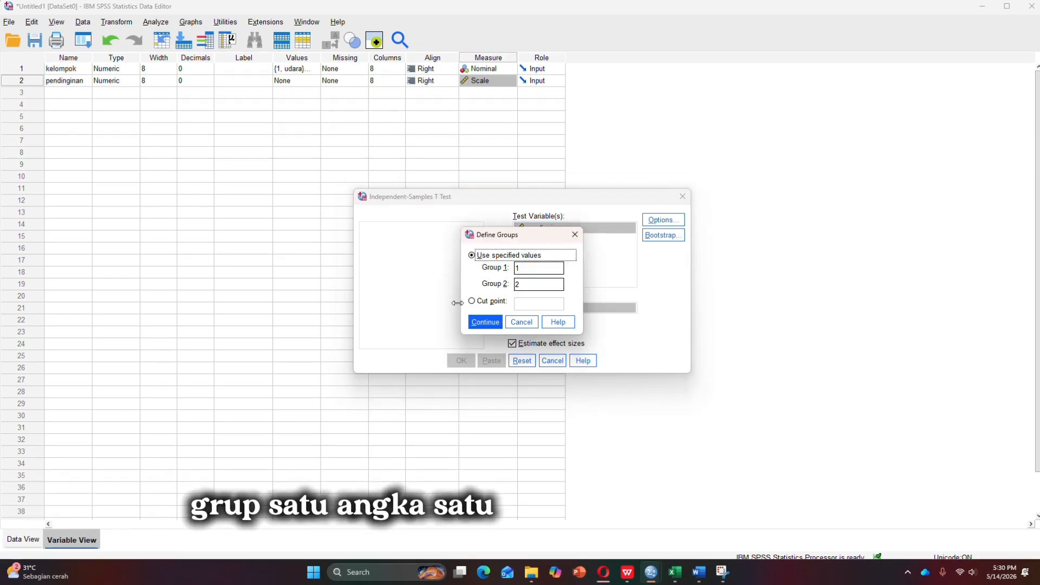
left_click(496, 323)
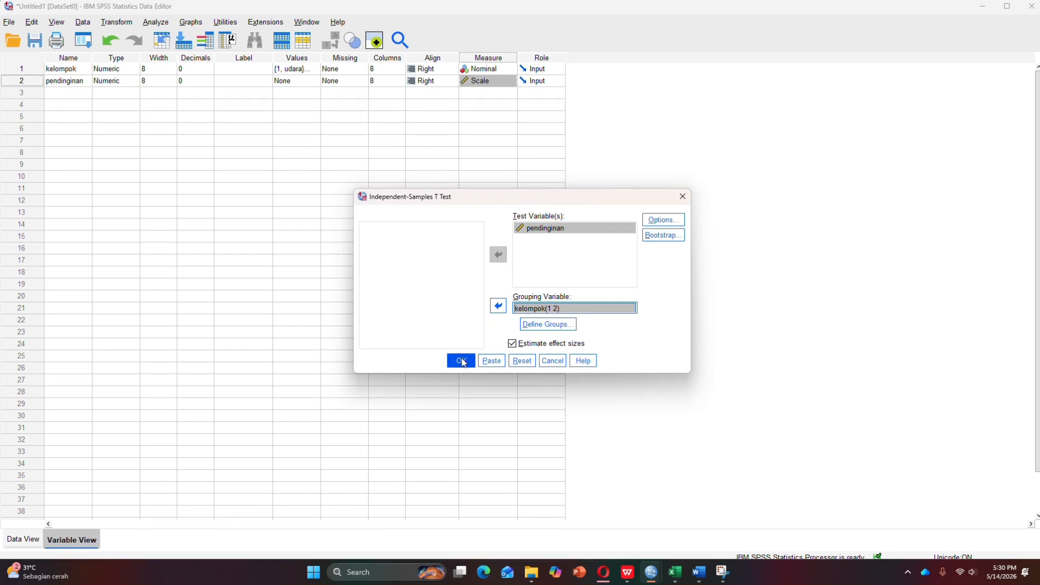
left_click(460, 360)
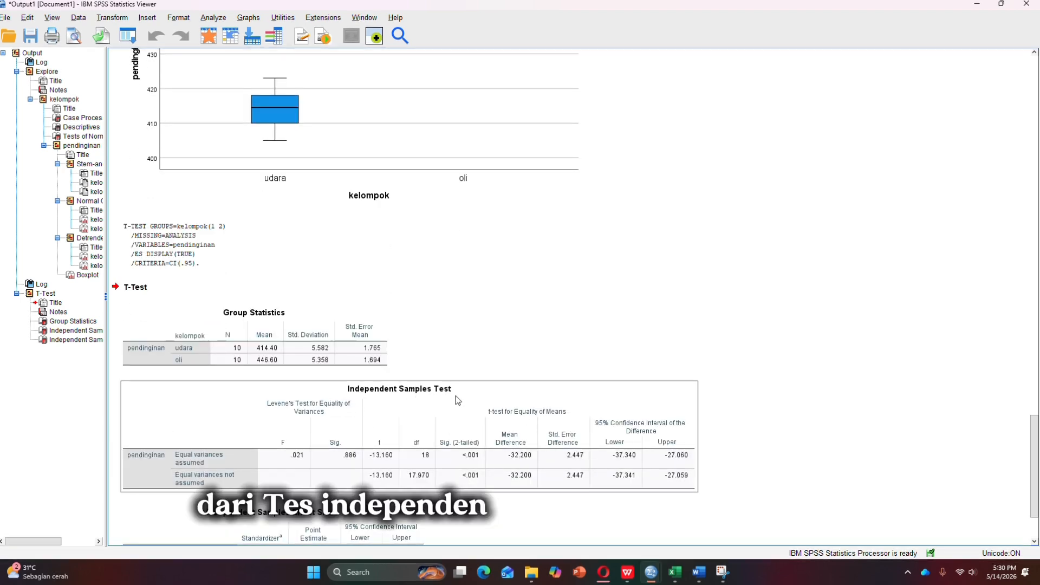
Examine the T-Test output tables, and switch to Word to read the Kriteria Pengujian for the independent sample t-test
scroll(457, 396, "down", 2)
scroll(611, 335, "up", 1)
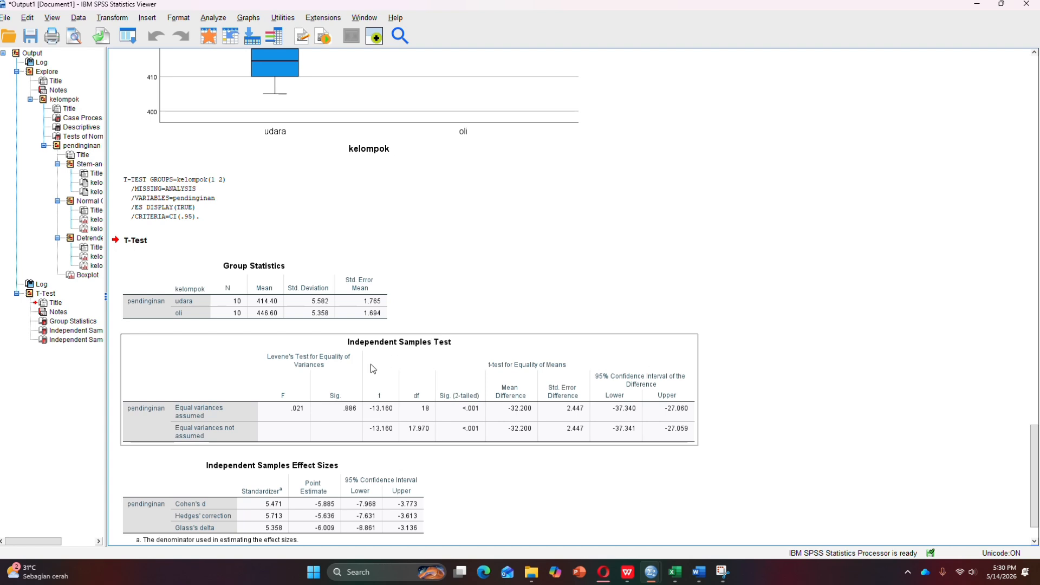
scroll(491, 387, "down", 1)
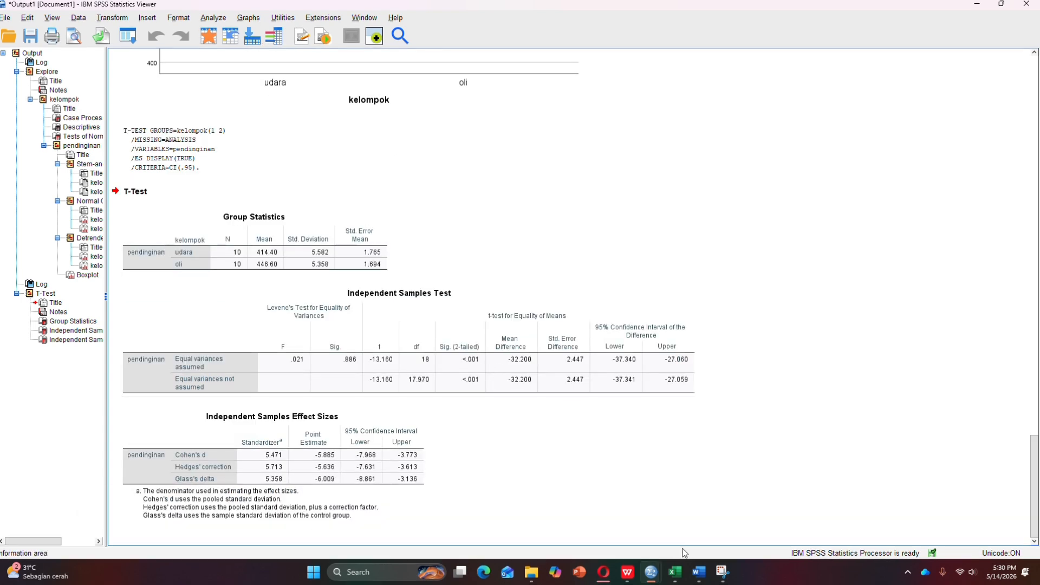
left_click(699, 572)
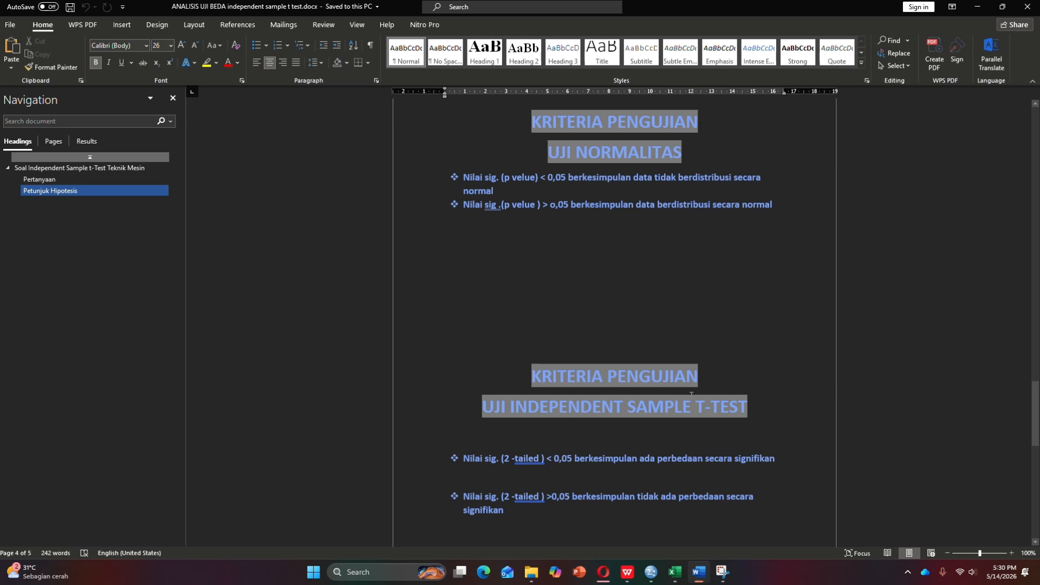
scroll(691, 394, "down", 10)
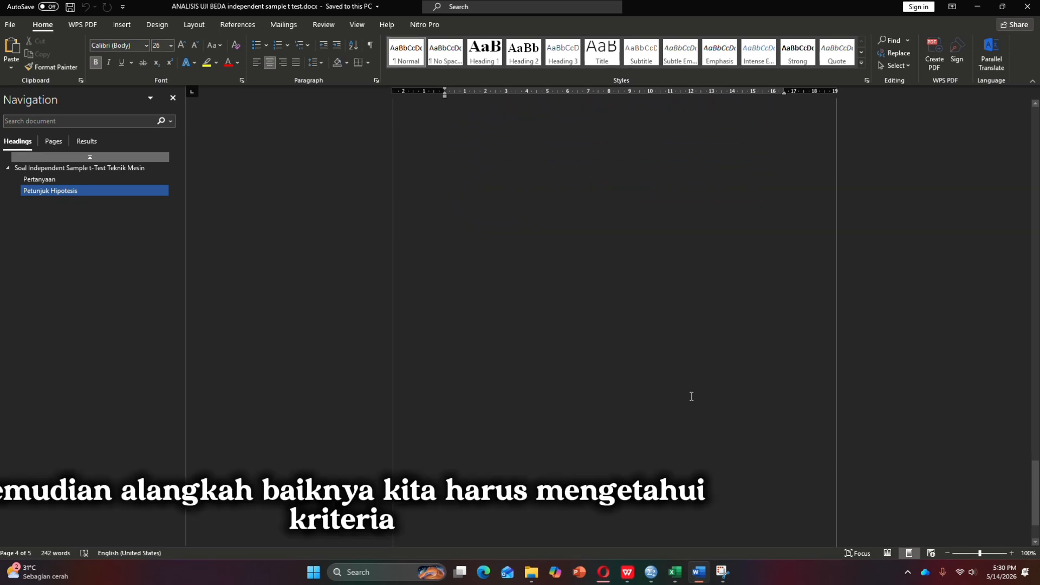
scroll(691, 396, "up", 6)
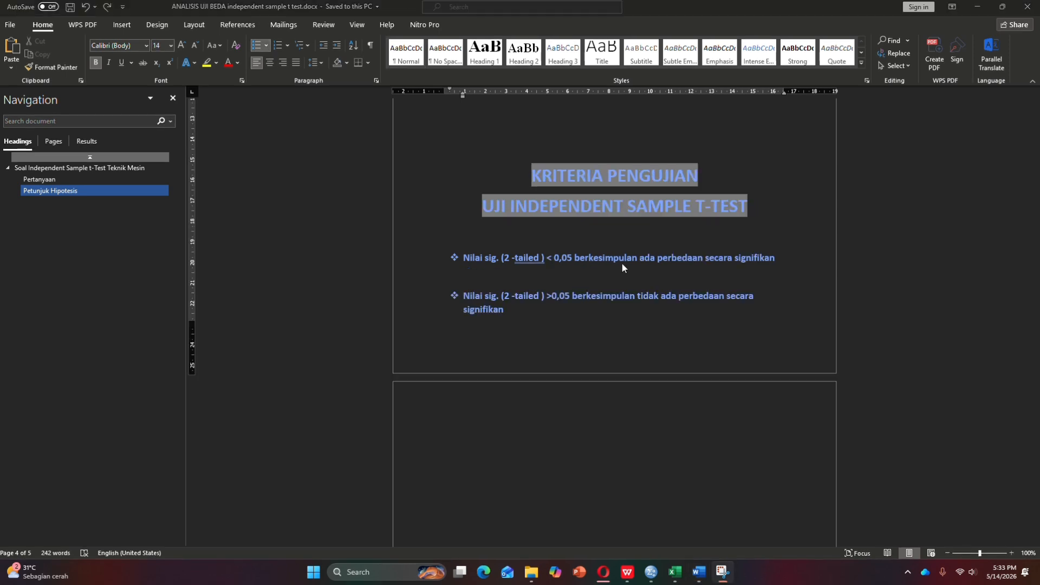
Review the Petunjuk Hipotesis, Pertanyaan and tensile strength data table sections in the Word document
scroll(739, 264, "up", 5)
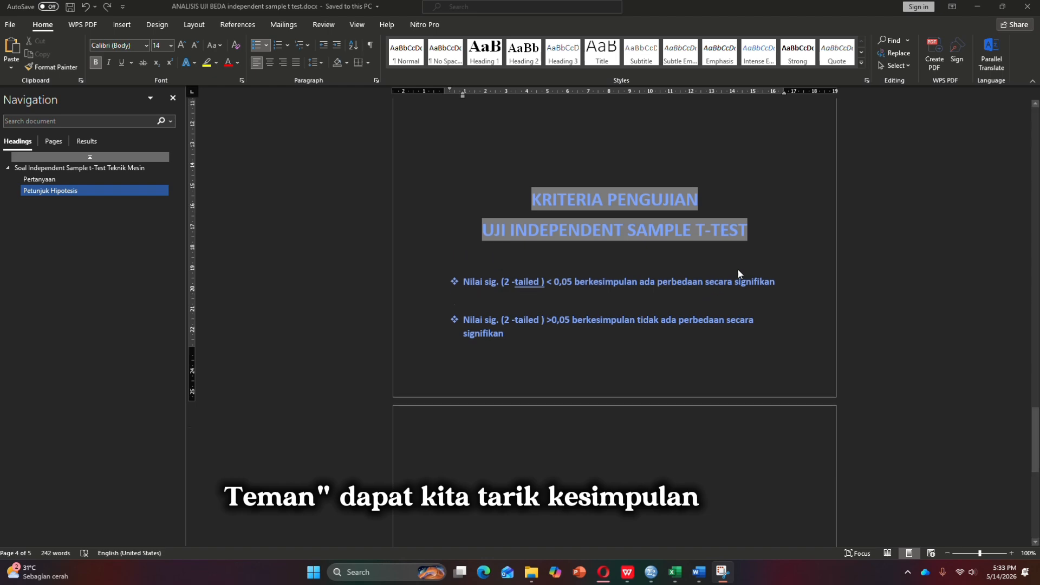
scroll(710, 308, "up", 10)
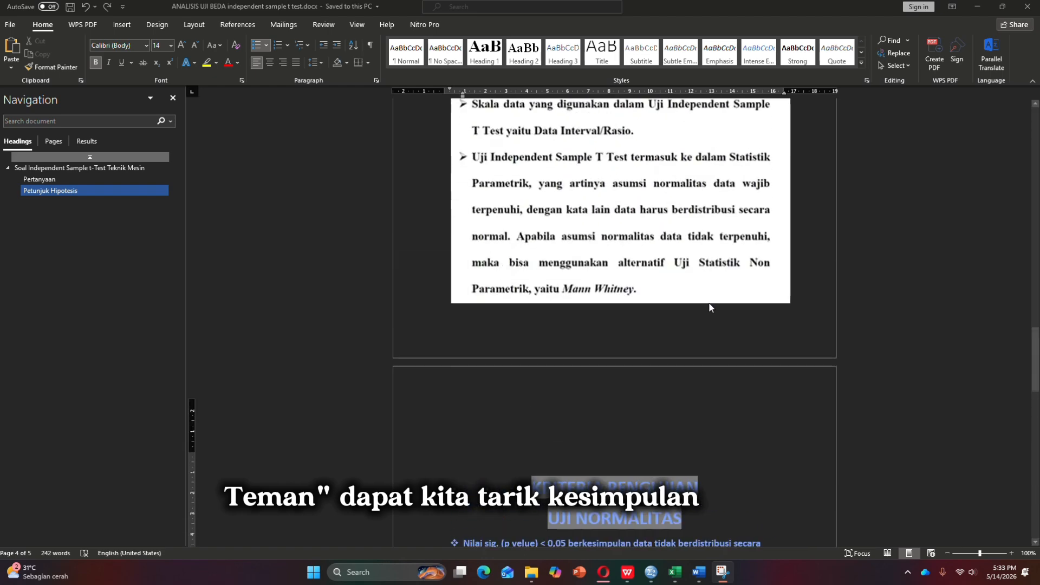
scroll(659, 306, "up", 8)
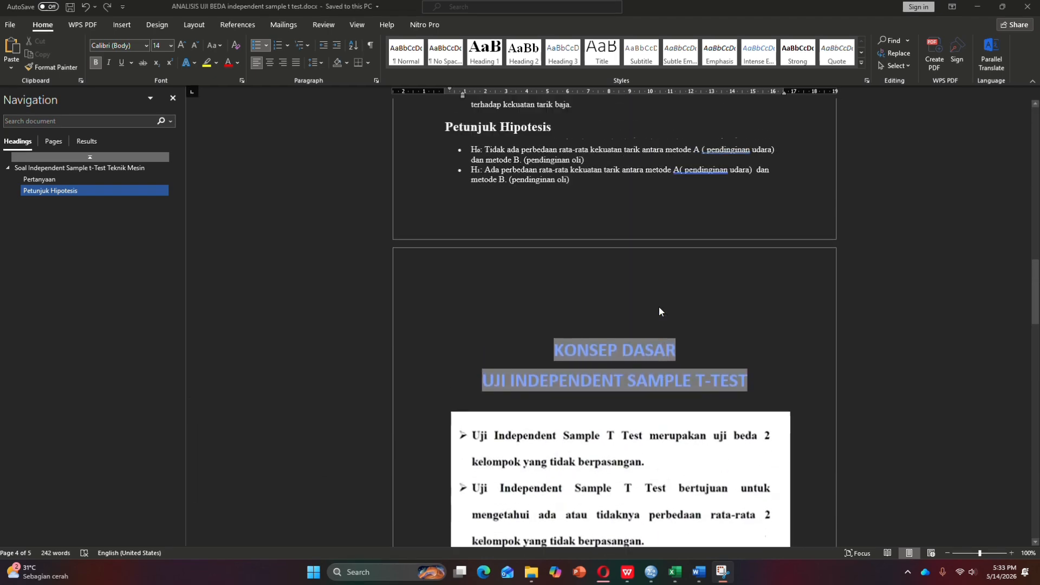
scroll(655, 302, "up", 1)
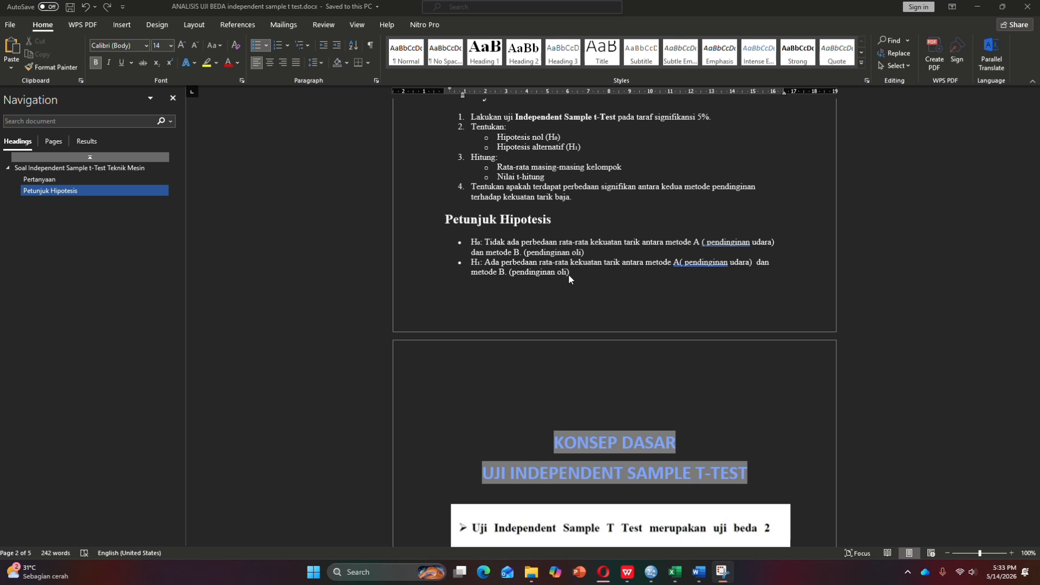
scroll(567, 274, "up", 5)
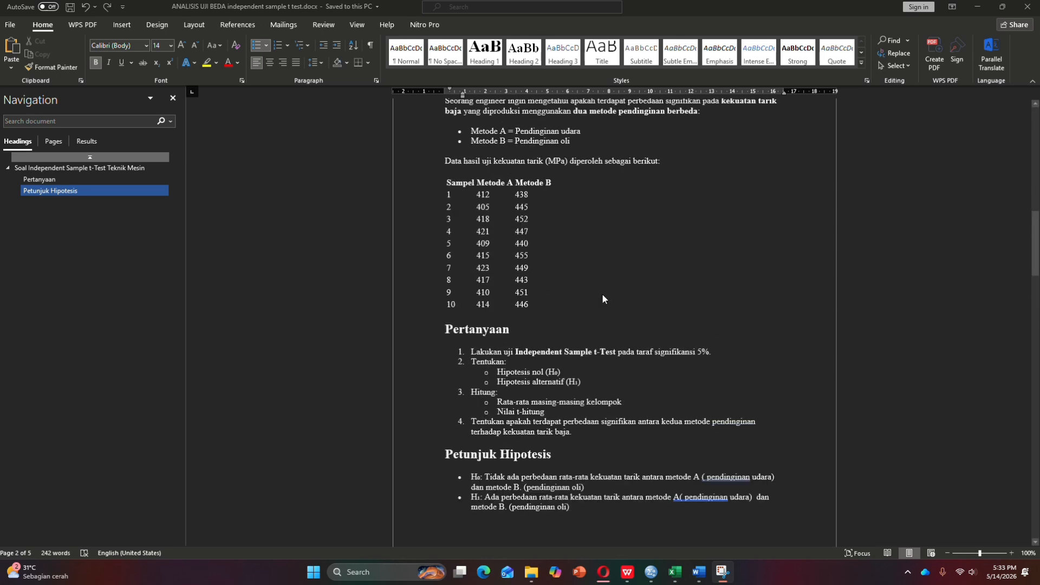
scroll(602, 298, "up", 1)
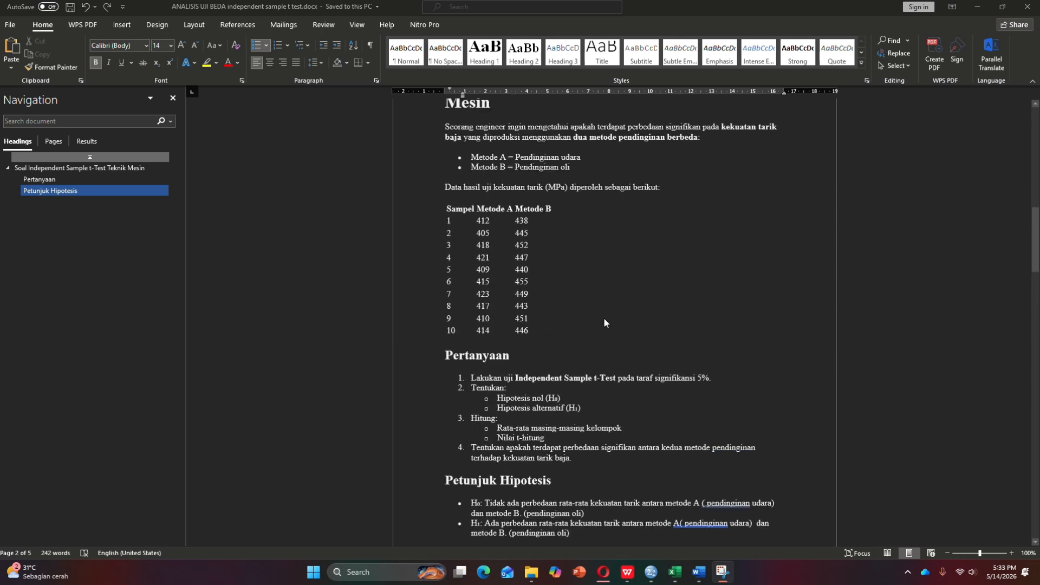
scroll(596, 319, "up", 1)
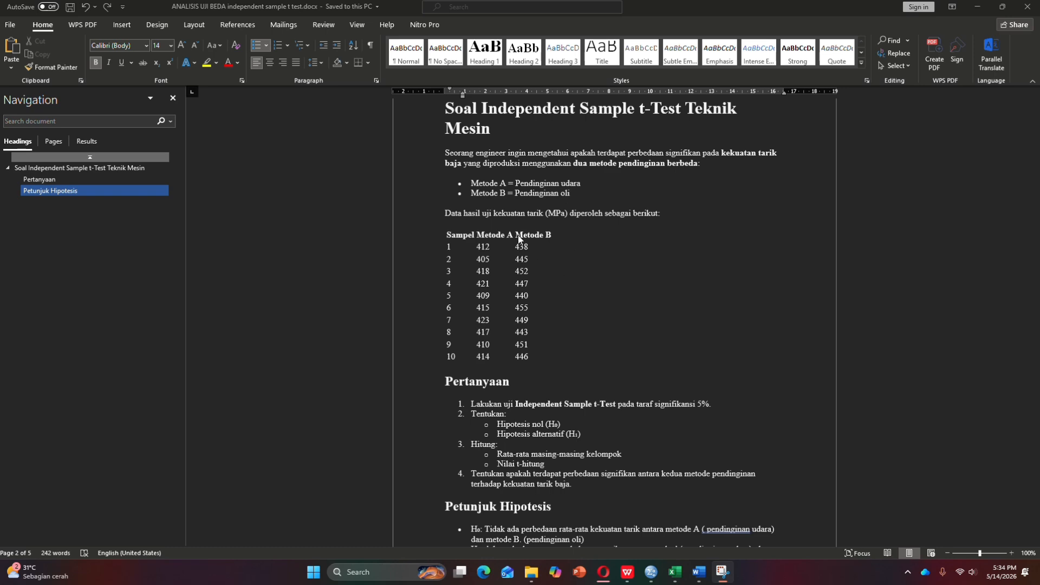
scroll(523, 236, "down", 2)
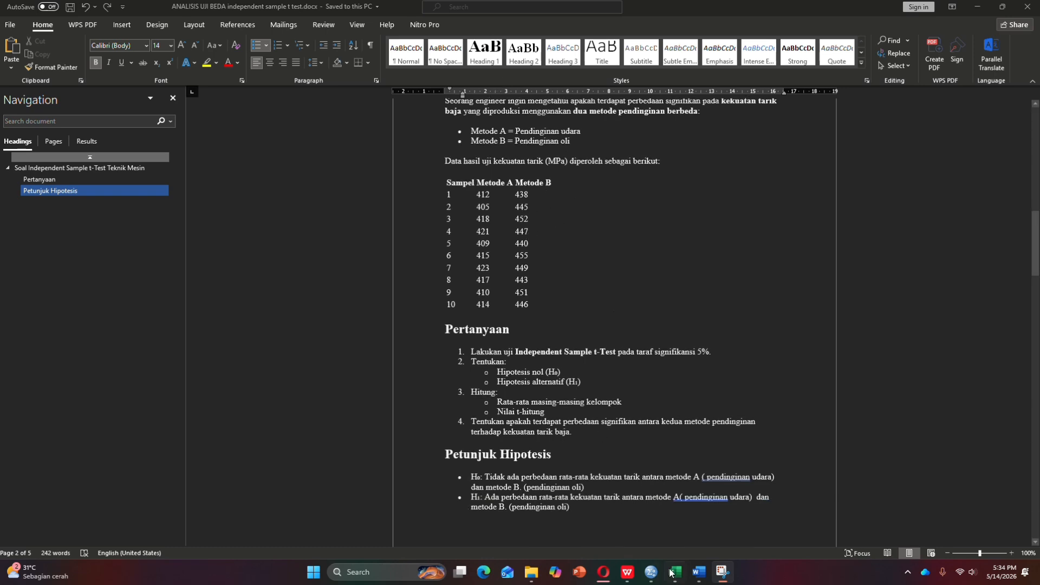
Switch to the SPSS output, review it from the T-Test tables back to Tests of Normality, and bring up the Data Editor
mouse_move(651, 576)
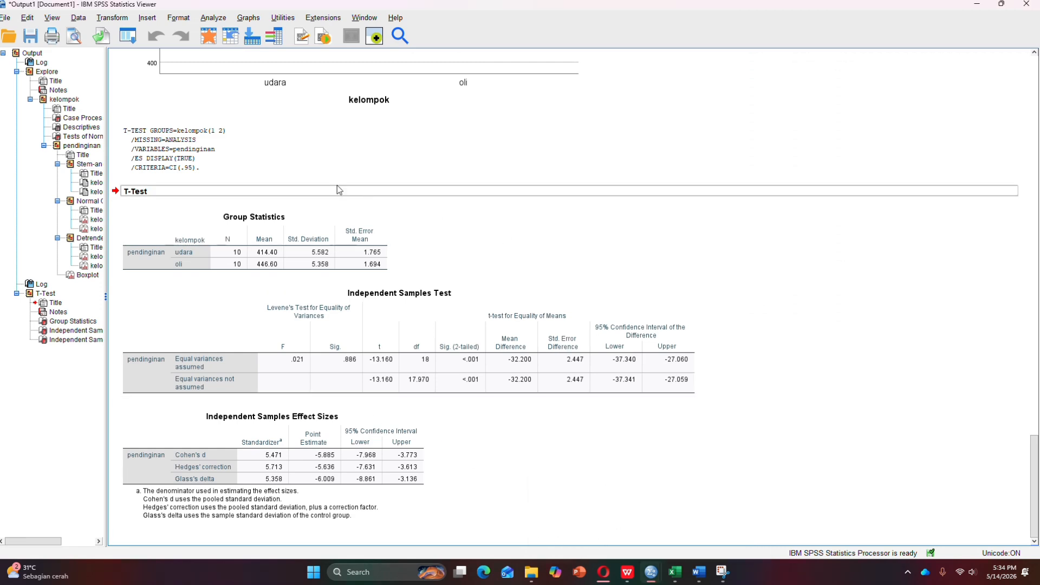
scroll(487, 217, "up", 5)
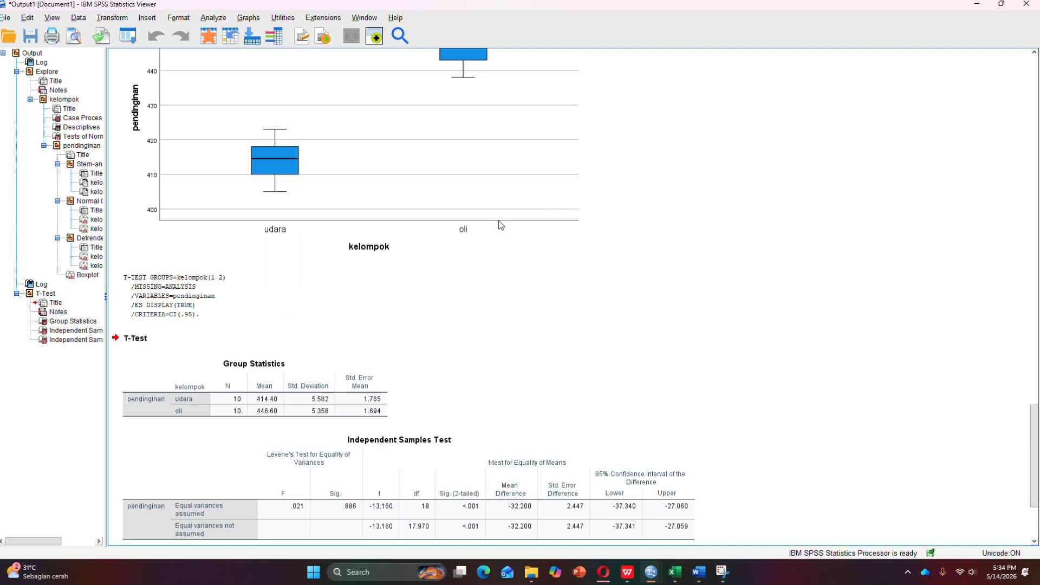
scroll(500, 225, "up", 20)
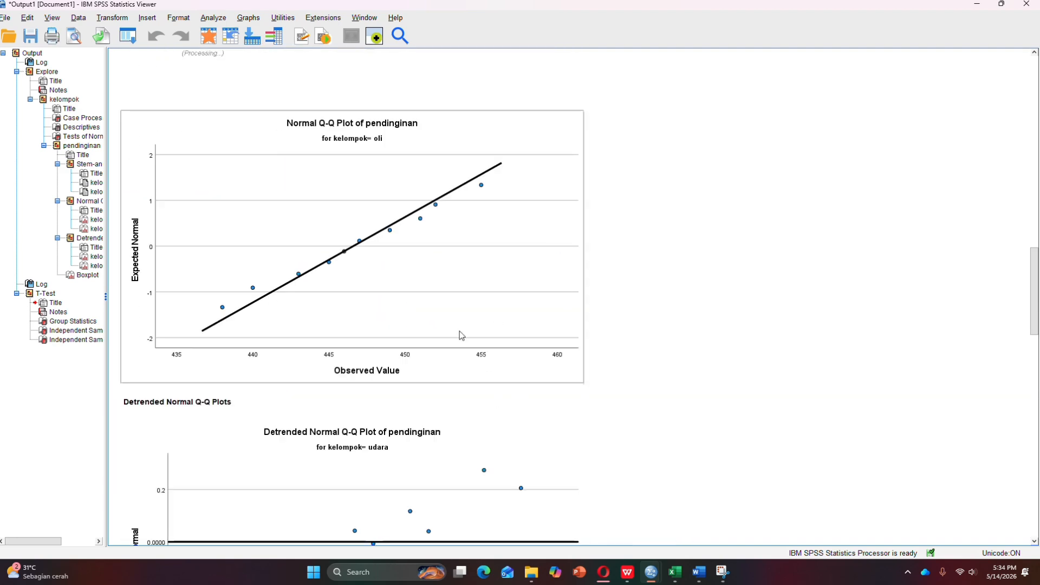
scroll(460, 333, "up", 10)
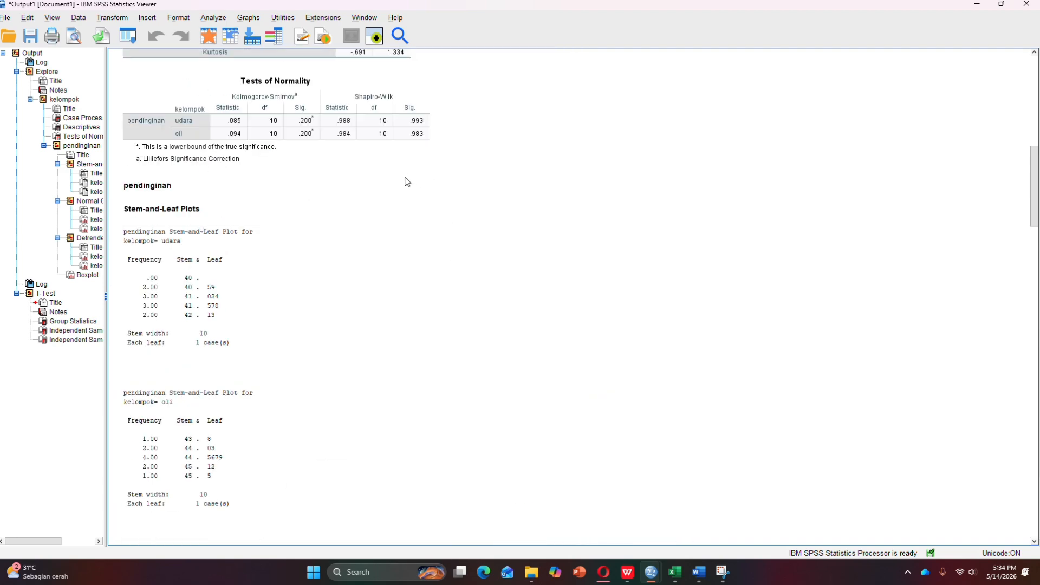
scroll(403, 175, "up", 4)
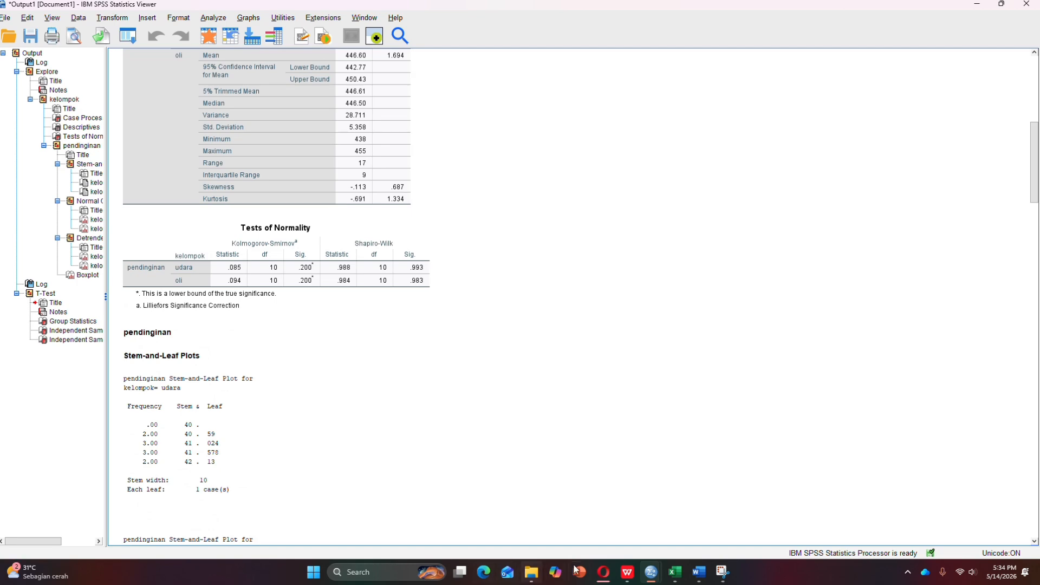
mouse_move(649, 580)
left_click(610, 519)
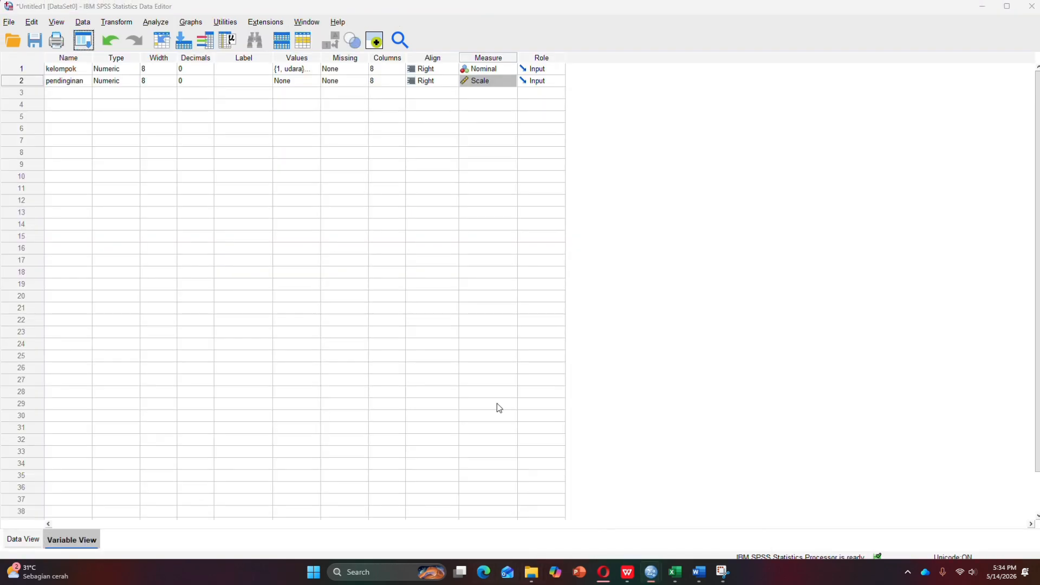